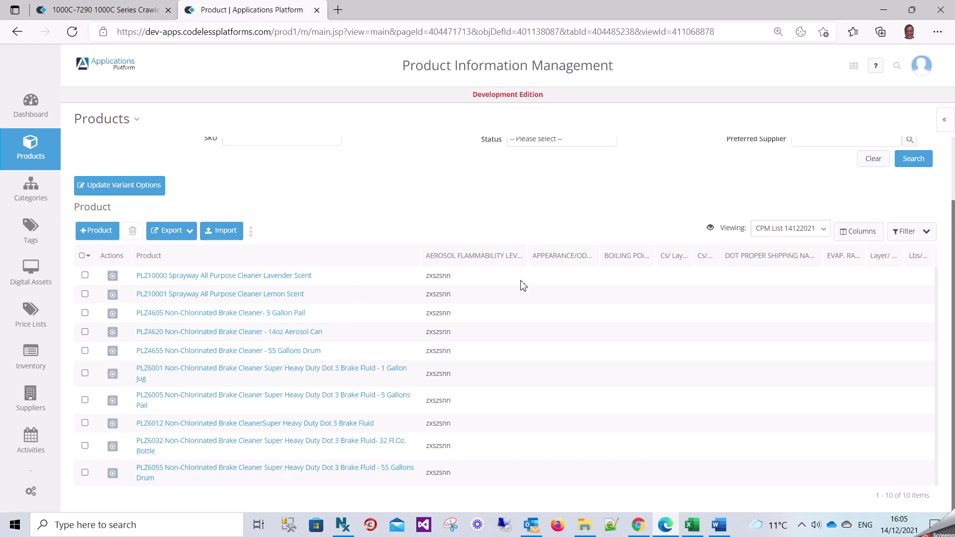
{"action": "left_click", "coordinate": [693, 525]}
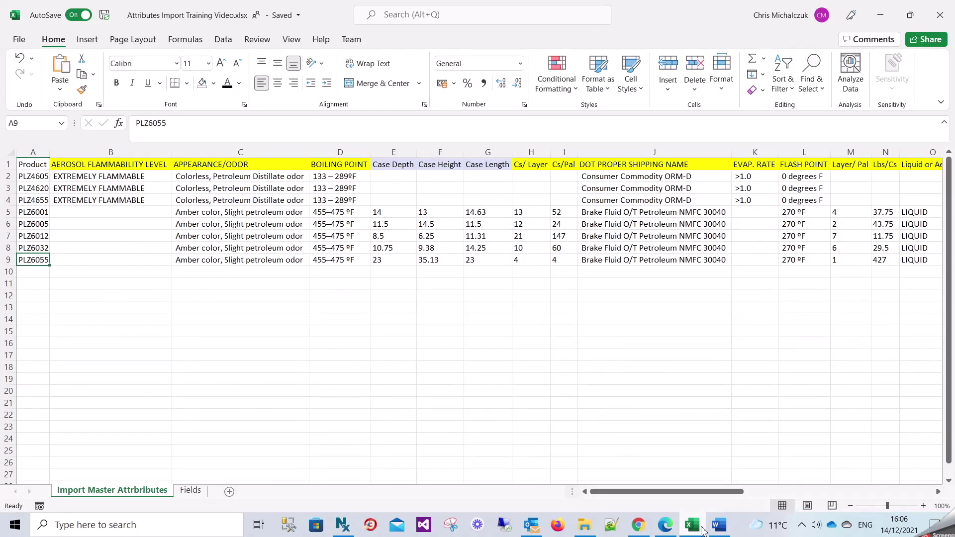
{"action": "left_click", "coordinate": [30, 178]}
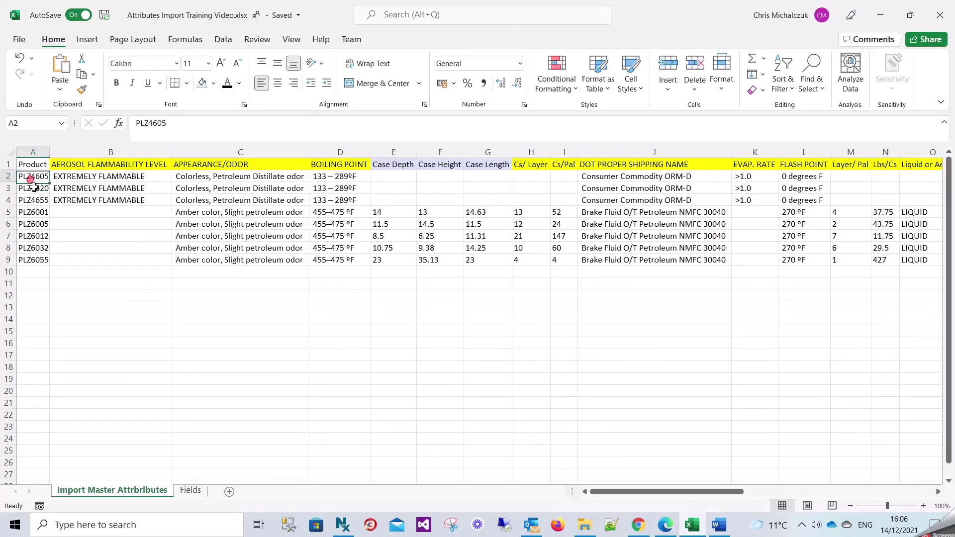
{"action": "left_click_drag", "start_coordinate": [33, 186], "coordinate": [39, 255]}
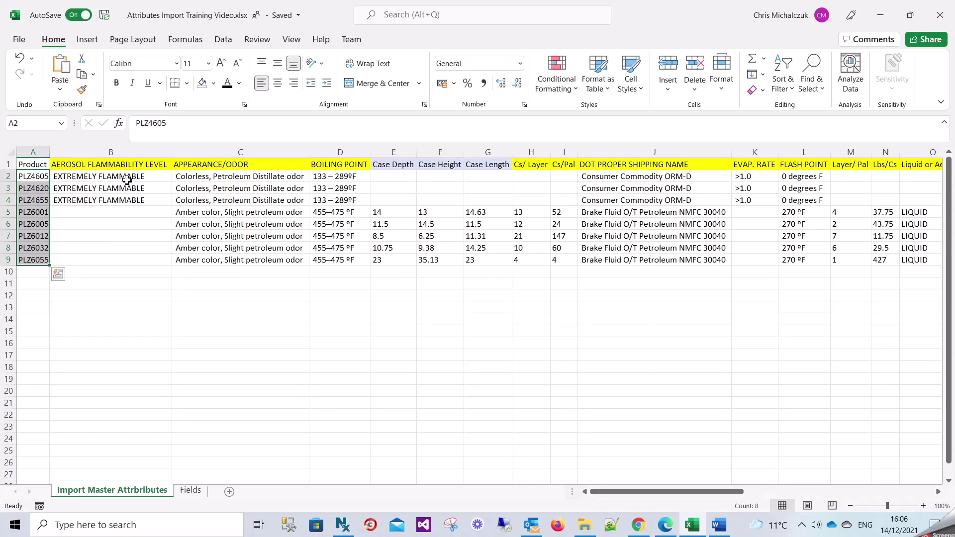
{"action": "left_click_drag", "start_coordinate": [127, 180], "coordinate": [807, 258]}
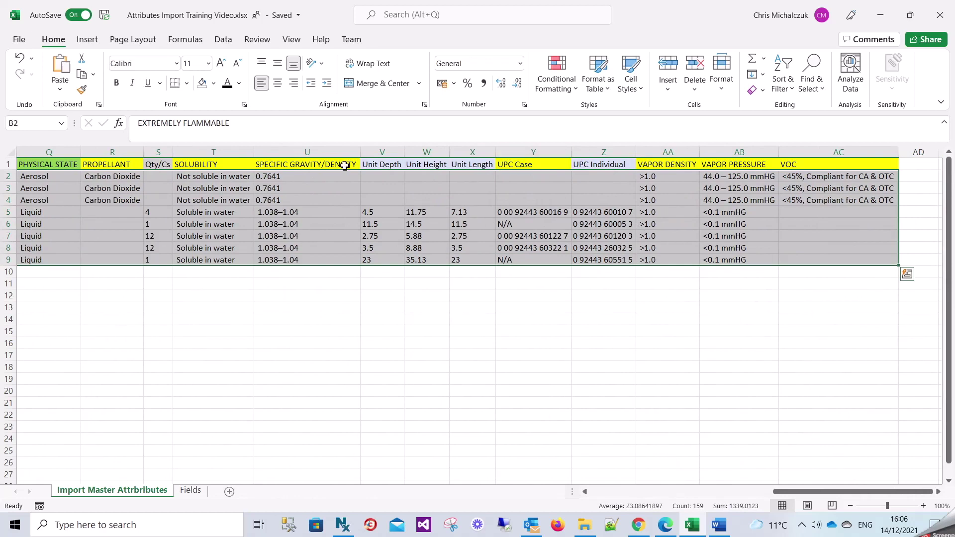
{"action": "left_click_drag", "start_coordinate": [816, 491], "coordinate": [524, 494]}
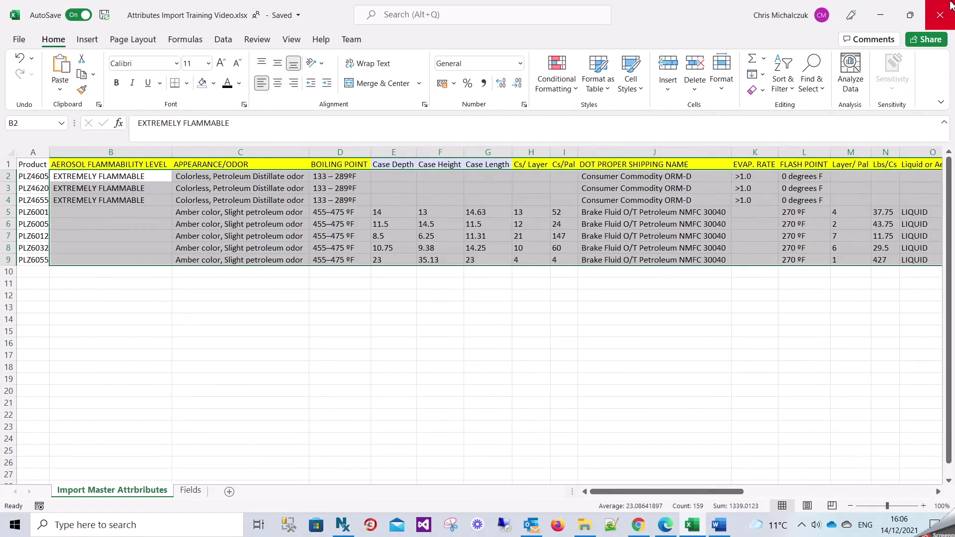
Close the Excel workbook and open the Product: Import page from the Products list
{"action": "left_click", "coordinate": [942, 15]}
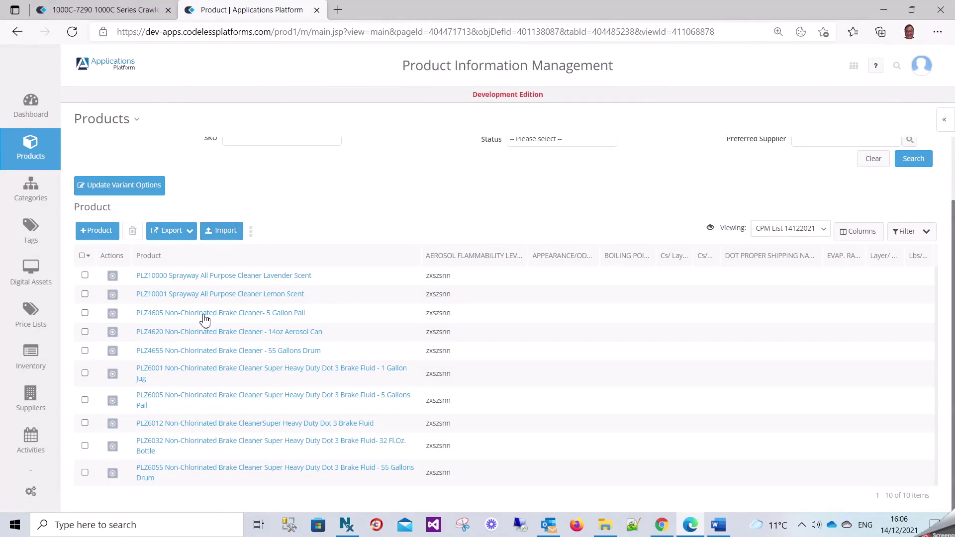
{"action": "left_click", "coordinate": [221, 234]}
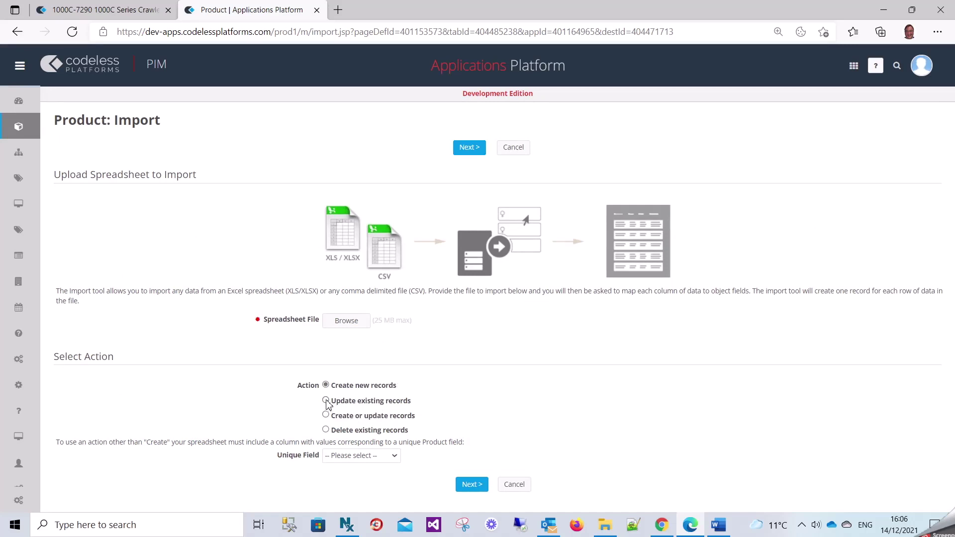
Attach 'Attributes Import Training Video.xlsx' from the PIM Attributes folder as the import spreadsheet
{"action": "left_click", "coordinate": [333, 322]}
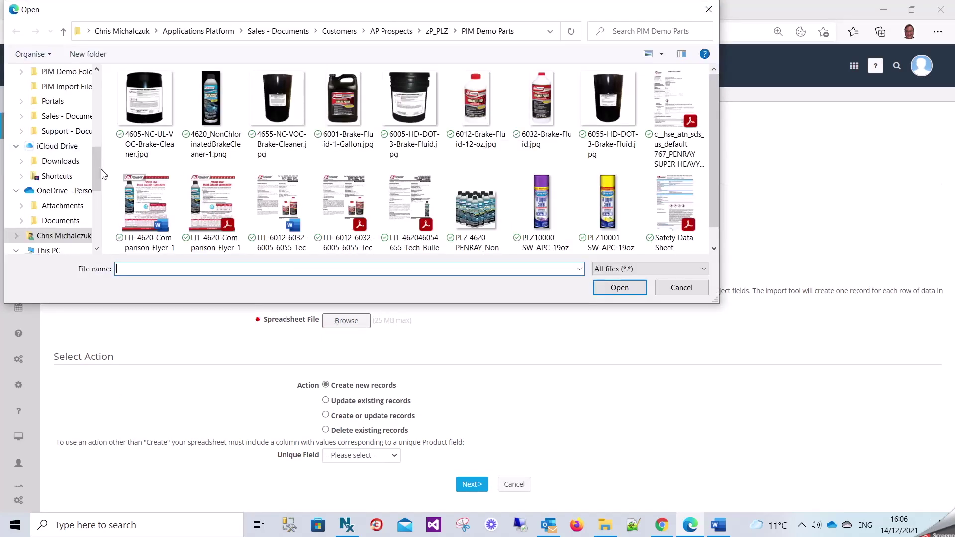
{"action": "left_click_drag", "start_coordinate": [102, 169], "coordinate": [94, 126]}
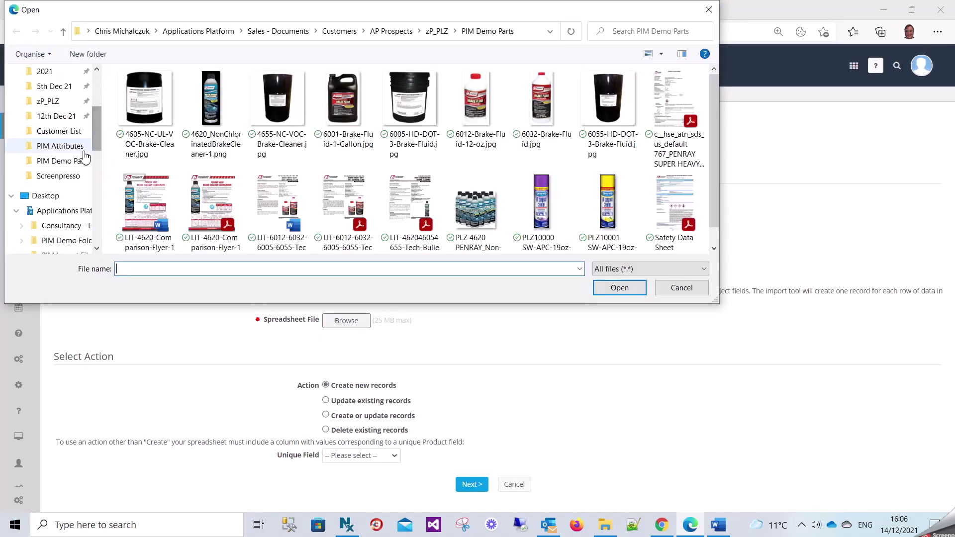
{"action": "left_click", "coordinate": [64, 146]}
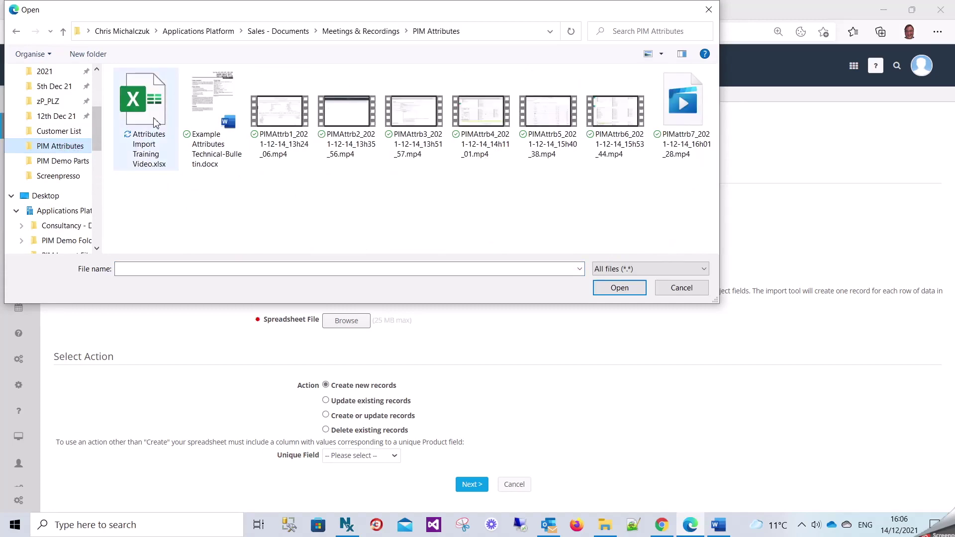
{"action": "double_click", "coordinate": [156, 123]}
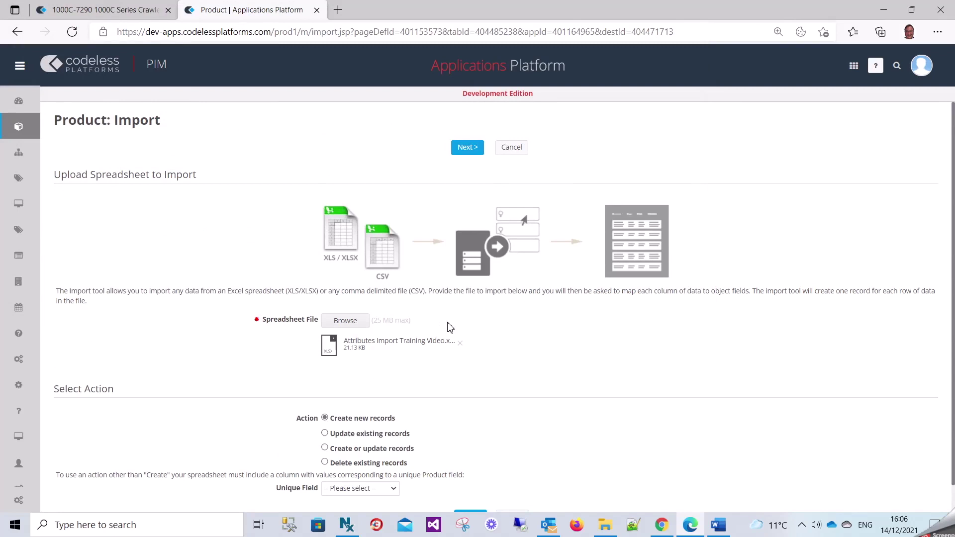
Choose Update existing records with SKU as the unique field, then continue to column mapping
{"action": "scroll", "coordinate": [451, 348], "scroll_direction": "down", "scroll_amount": 1}
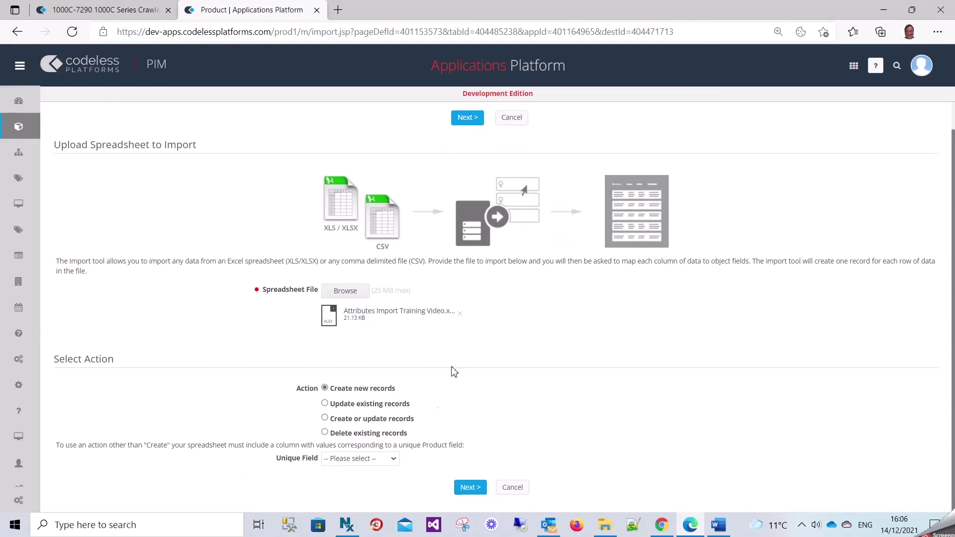
{"action": "left_click", "coordinate": [325, 406]}
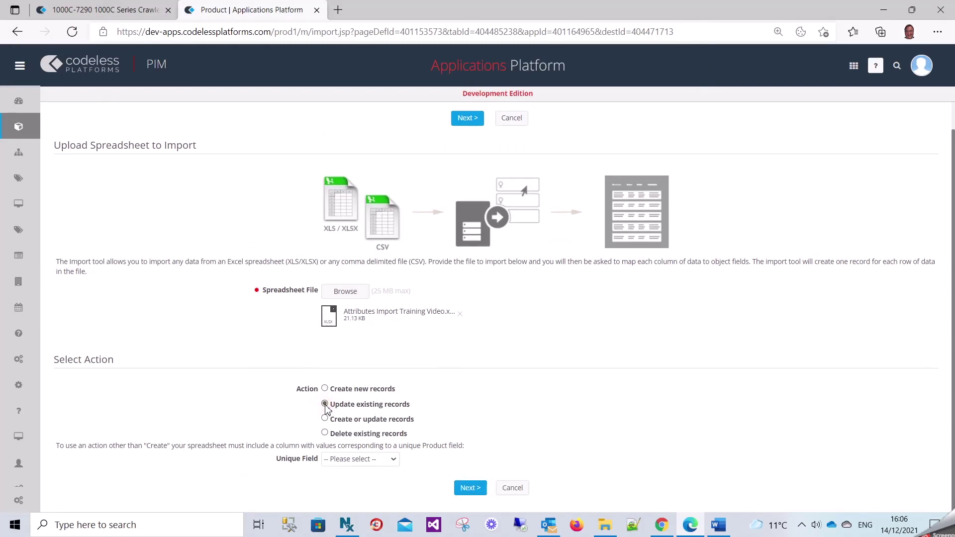
{"action": "left_click", "coordinate": [394, 461]}
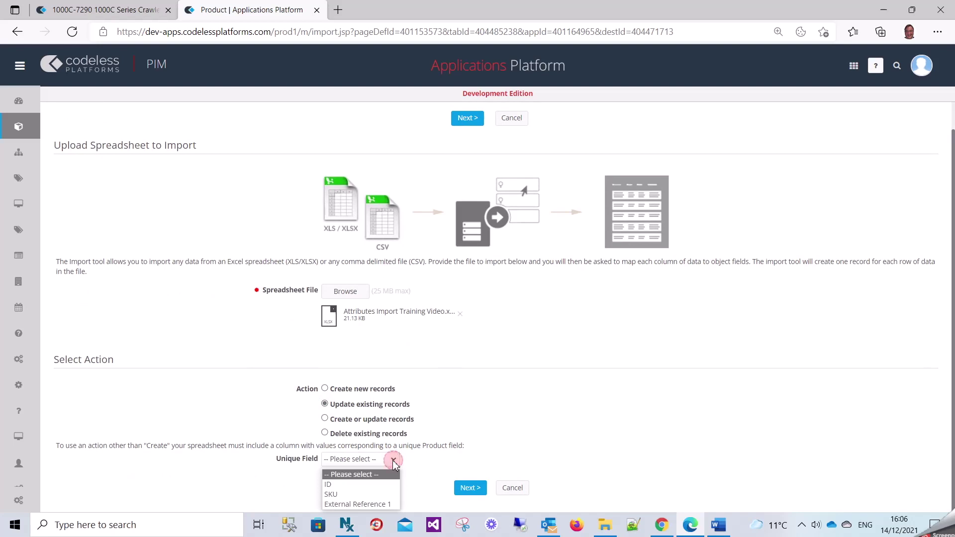
{"action": "left_click", "coordinate": [358, 495]}
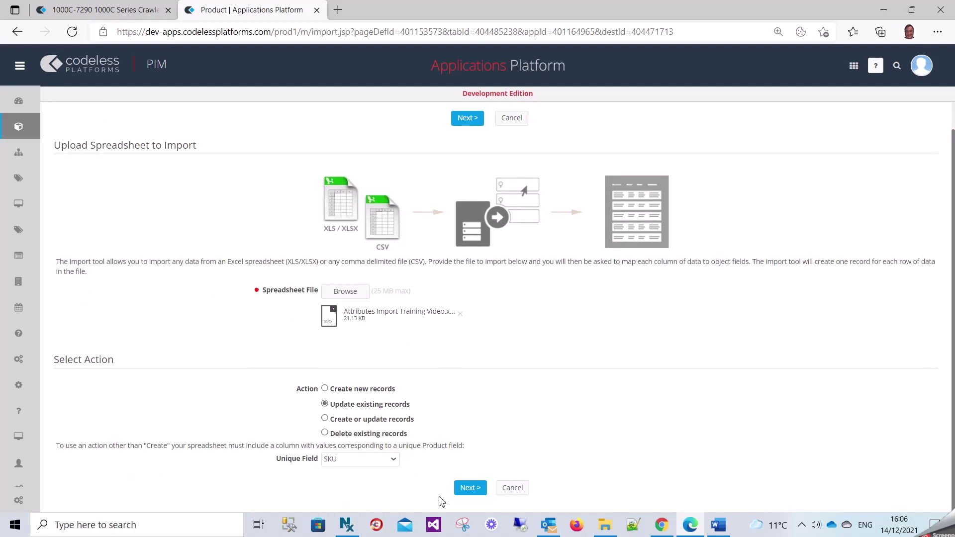
{"action": "left_click", "coordinate": [473, 490]}
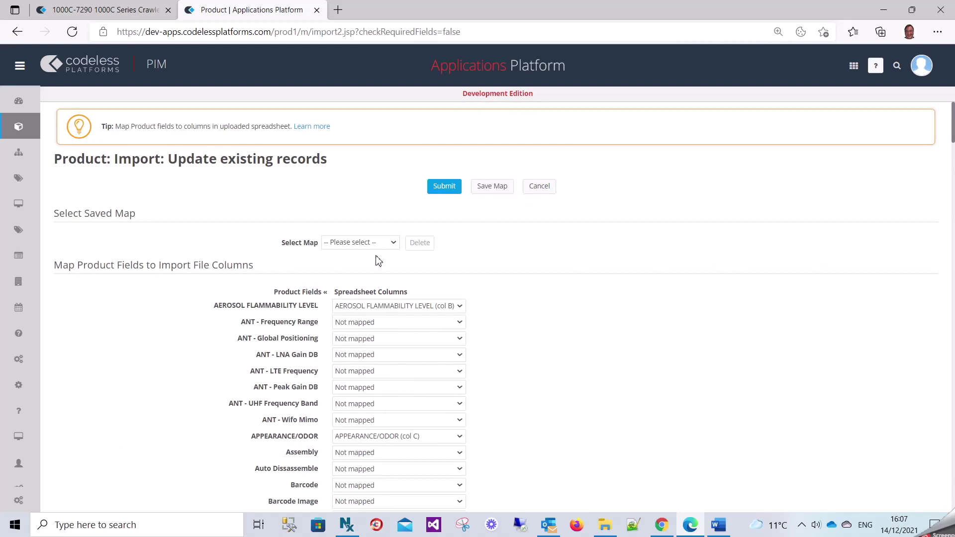
Scroll through the field mappings, checking the column choices for Dimensions UOM and ERP ID
{"action": "scroll", "coordinate": [428, 311], "scroll_direction": "down", "scroll_amount": 1}
{"action": "scroll", "coordinate": [428, 311], "scroll_direction": "down", "scroll_amount": 1}
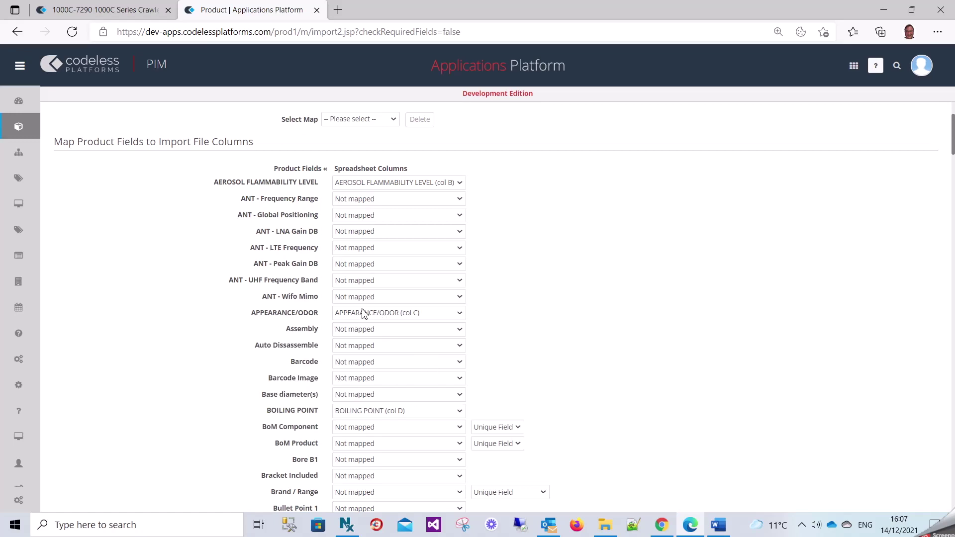
{"action": "scroll", "coordinate": [384, 381], "scroll_direction": "down", "scroll_amount": 2}
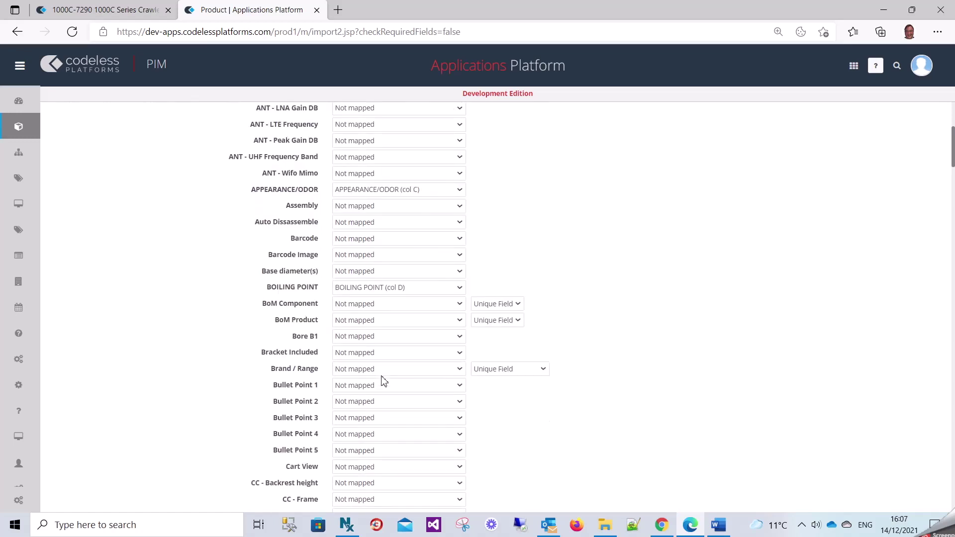
{"action": "scroll", "coordinate": [383, 381], "scroll_direction": "down", "scroll_amount": 1}
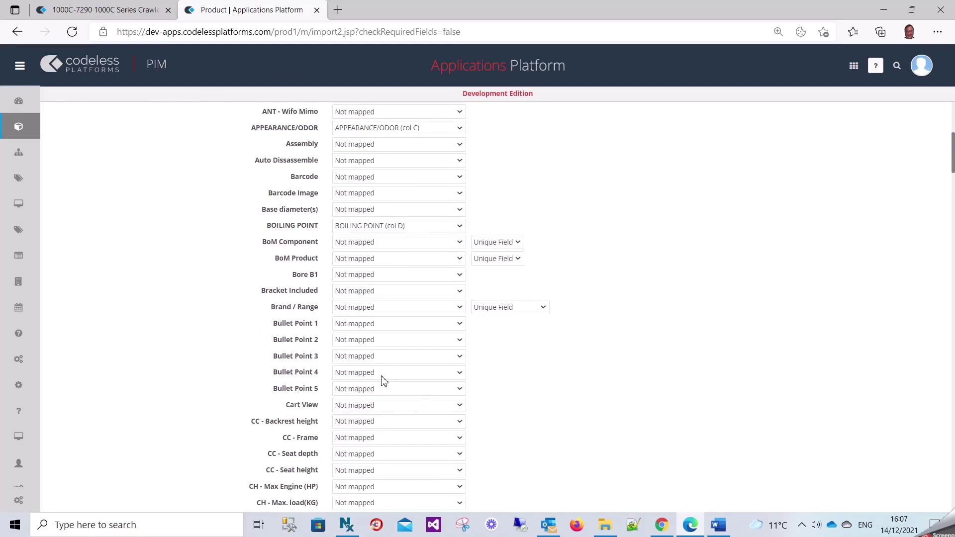
{"action": "scroll", "coordinate": [384, 382], "scroll_direction": "down", "scroll_amount": 2}
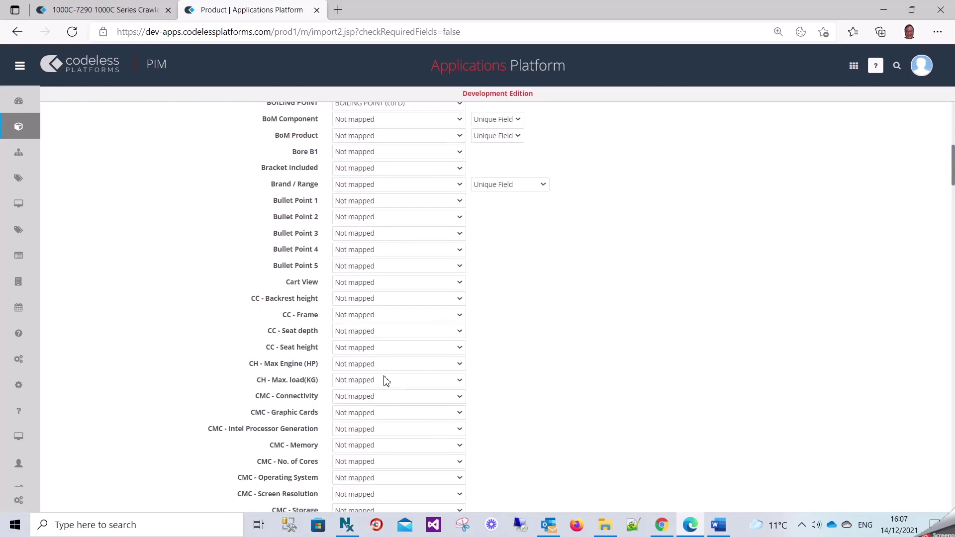
{"action": "scroll", "coordinate": [386, 382], "scroll_direction": "down", "scroll_amount": 3}
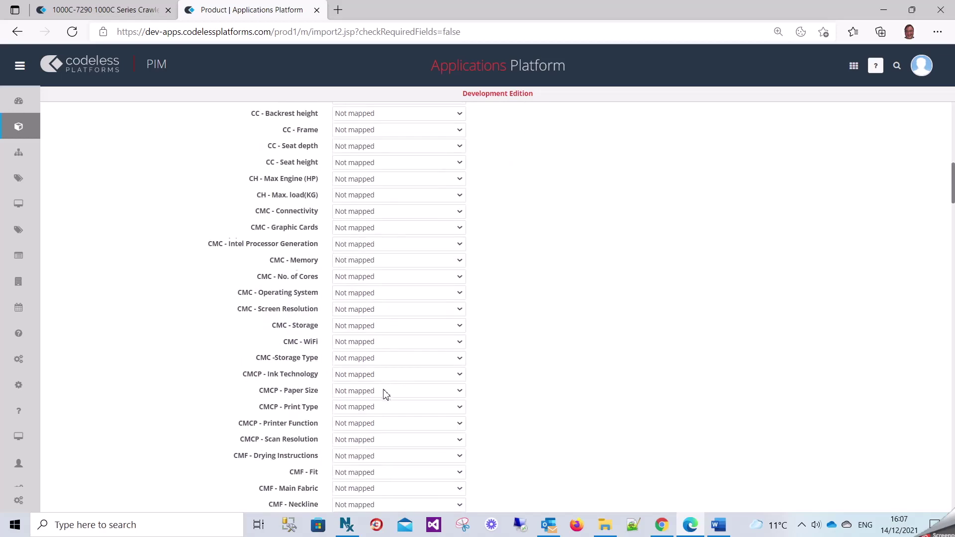
{"action": "scroll", "coordinate": [386, 395], "scroll_direction": "down", "scroll_amount": 3}
{"action": "scroll", "coordinate": [386, 394], "scroll_direction": "down", "scroll_amount": 4}
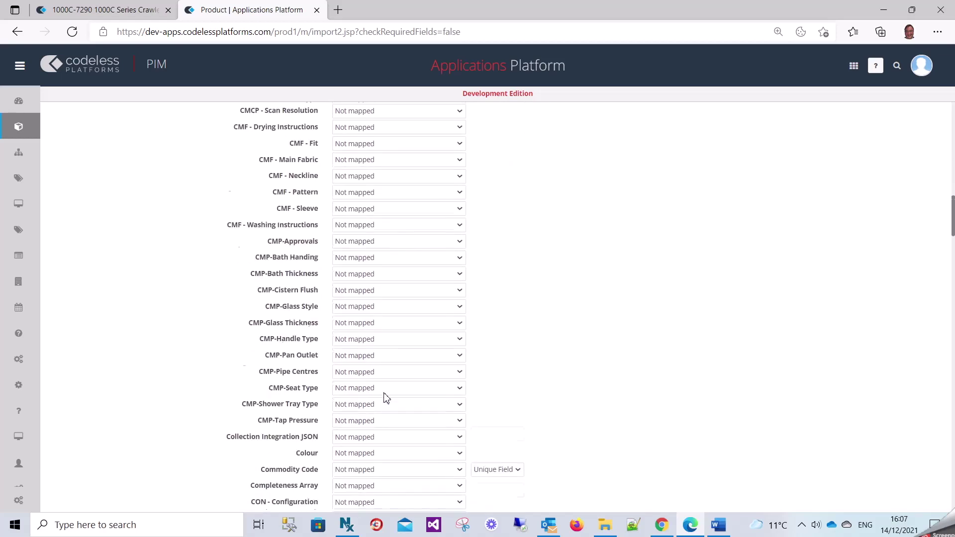
{"action": "scroll", "coordinate": [387, 398], "scroll_direction": "down", "scroll_amount": 1}
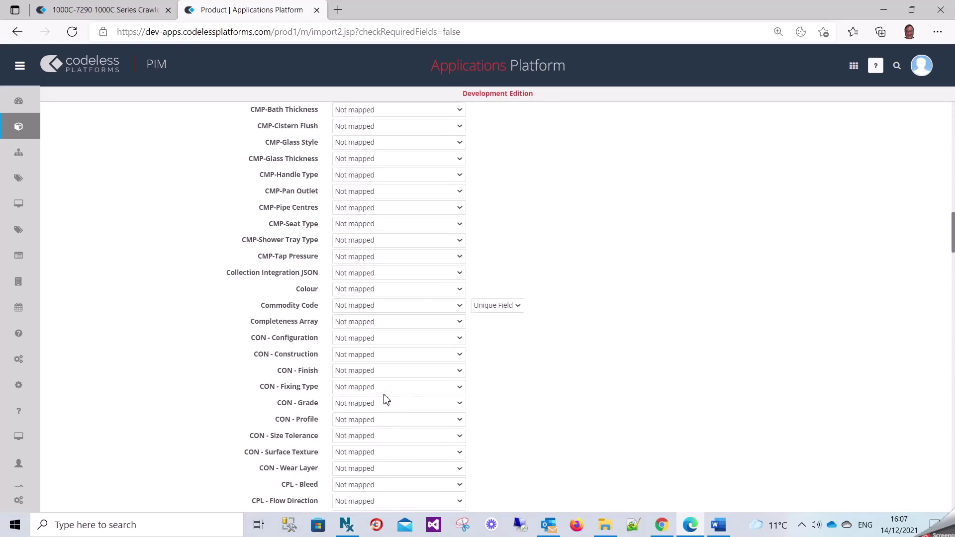
{"action": "scroll", "coordinate": [387, 402], "scroll_direction": "down", "scroll_amount": 7}
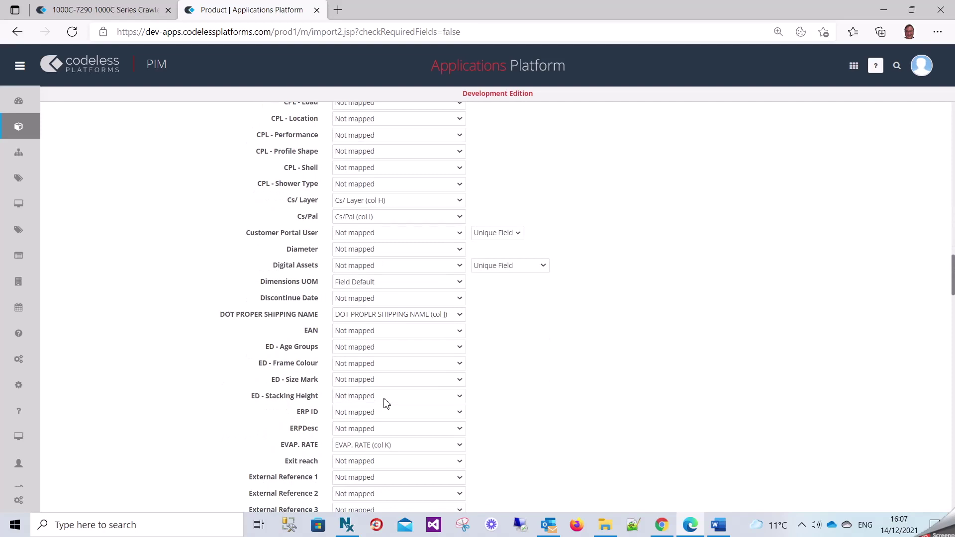
{"action": "left_click", "coordinate": [384, 280]}
{"action": "left_click", "coordinate": [384, 283]}
{"action": "scroll", "coordinate": [396, 335], "scroll_direction": "down", "scroll_amount": 4}
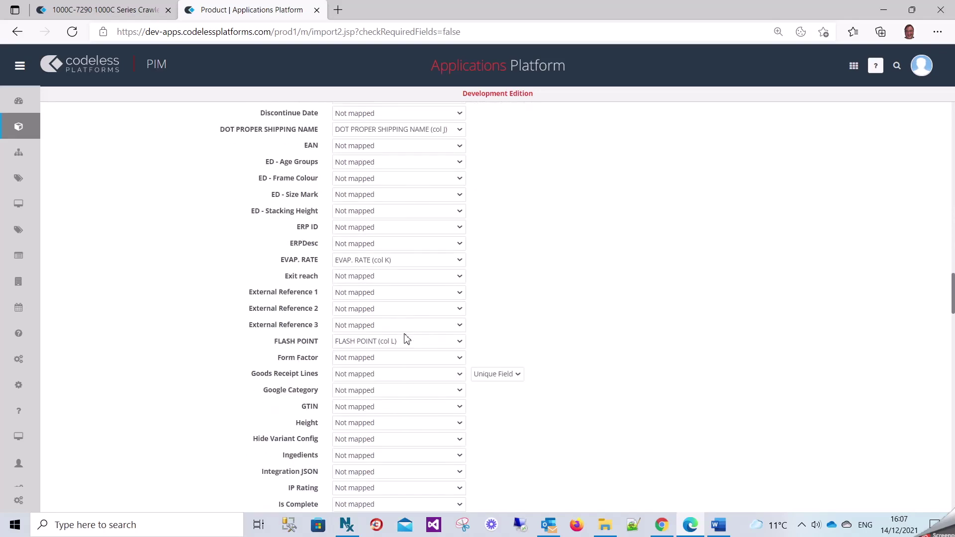
{"action": "scroll", "coordinate": [406, 339], "scroll_direction": "down", "scroll_amount": 3}
{"action": "scroll", "coordinate": [406, 338], "scroll_direction": "up", "scroll_amount": 3}
{"action": "left_click", "coordinate": [393, 229]}
Scroll to the bottom, confirming VAPOR DENSITY (col AA), VAPOR PRESSURE and VOC (col AC) are mapped
{"action": "scroll", "coordinate": [393, 228], "scroll_direction": "down", "scroll_amount": 5}
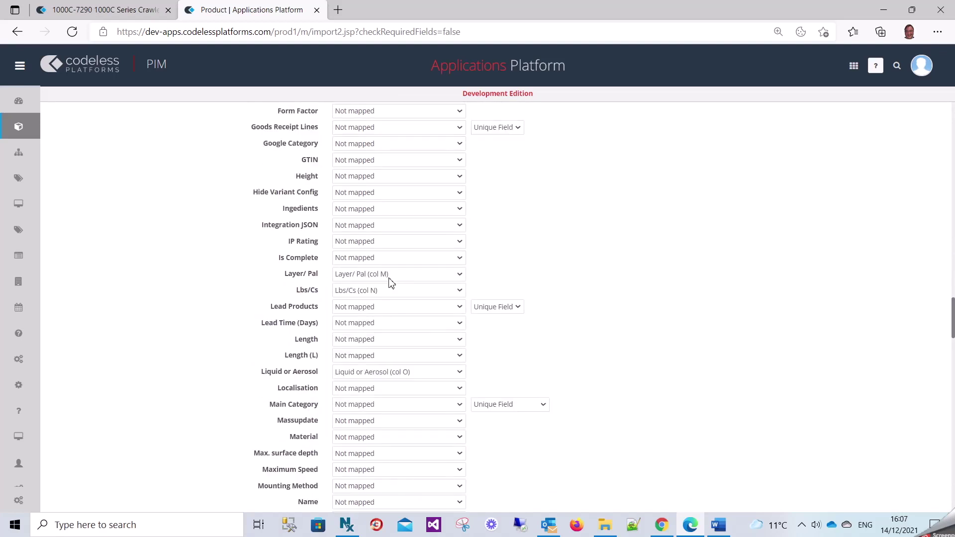
{"action": "scroll", "coordinate": [390, 282], "scroll_direction": "down", "scroll_amount": 4}
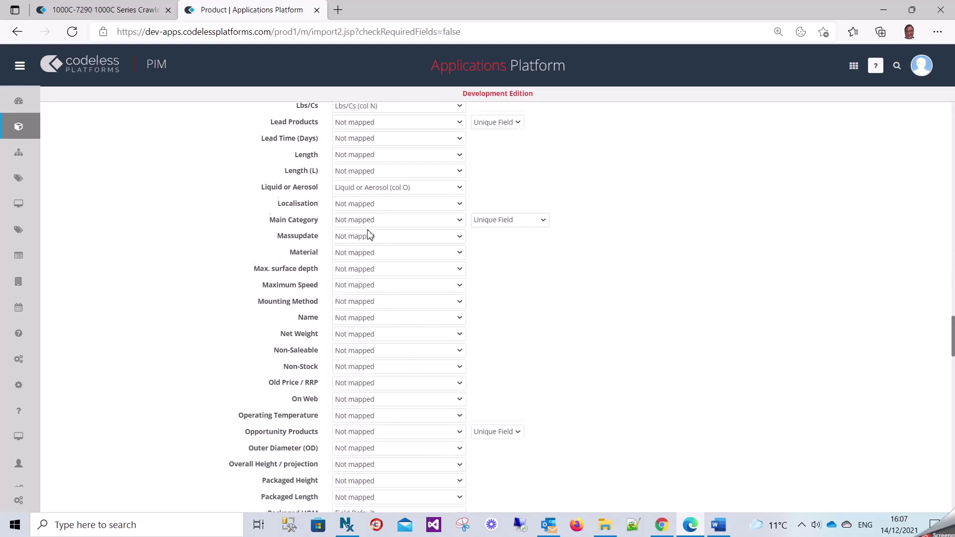
{"action": "scroll", "coordinate": [370, 234], "scroll_direction": "down", "scroll_amount": 7}
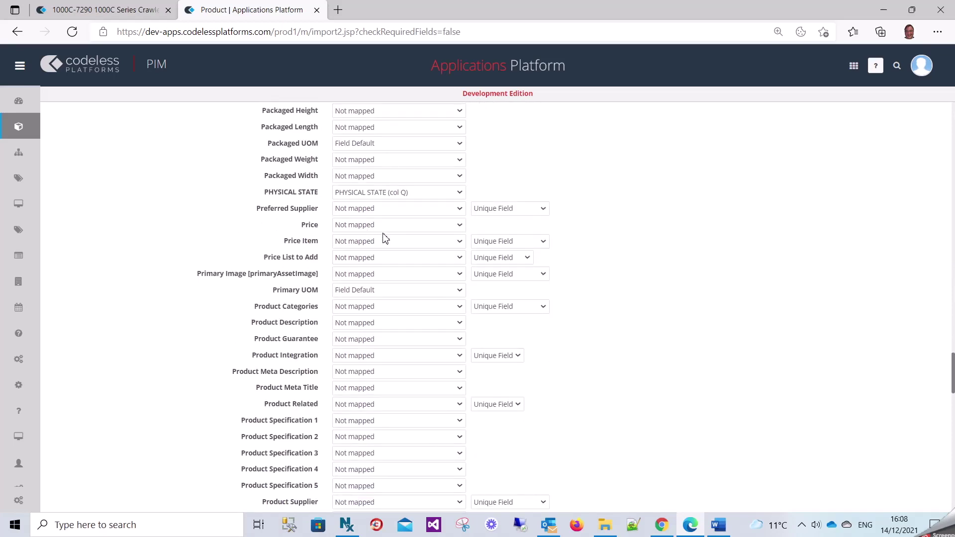
{"action": "scroll", "coordinate": [386, 239], "scroll_direction": "down", "scroll_amount": 8}
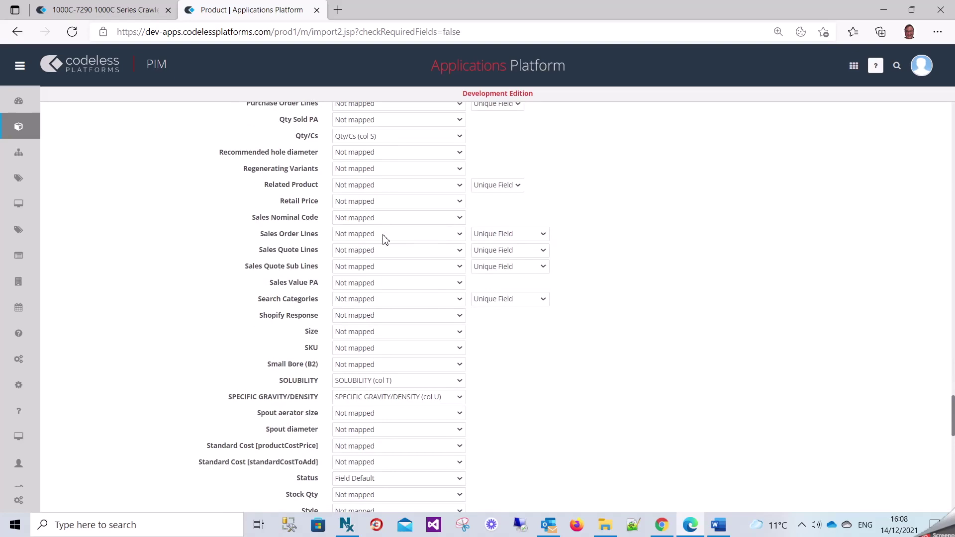
{"action": "scroll", "coordinate": [386, 239], "scroll_direction": "down", "scroll_amount": 2}
{"action": "scroll", "coordinate": [386, 240], "scroll_direction": "up", "scroll_amount": 8}
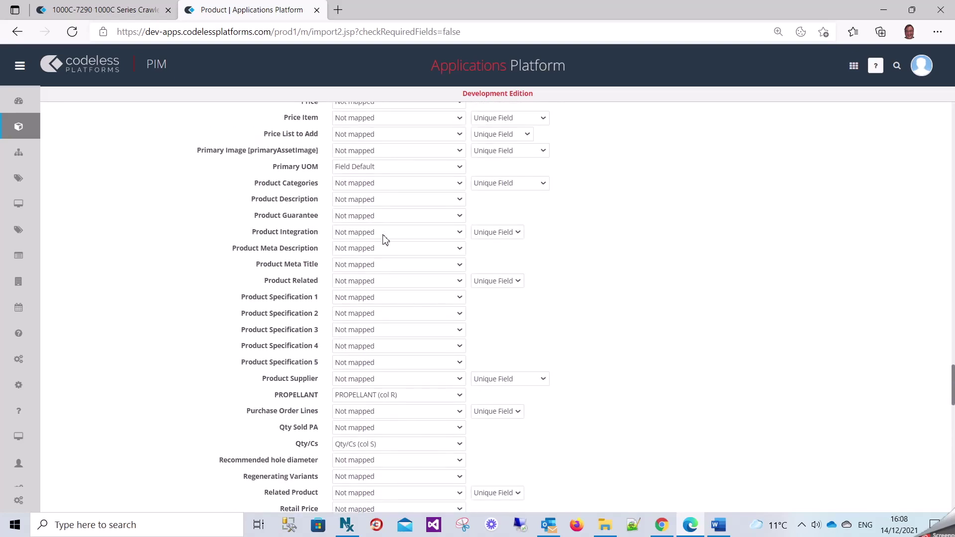
{"action": "scroll", "coordinate": [386, 239], "scroll_direction": "down", "scroll_amount": 6}
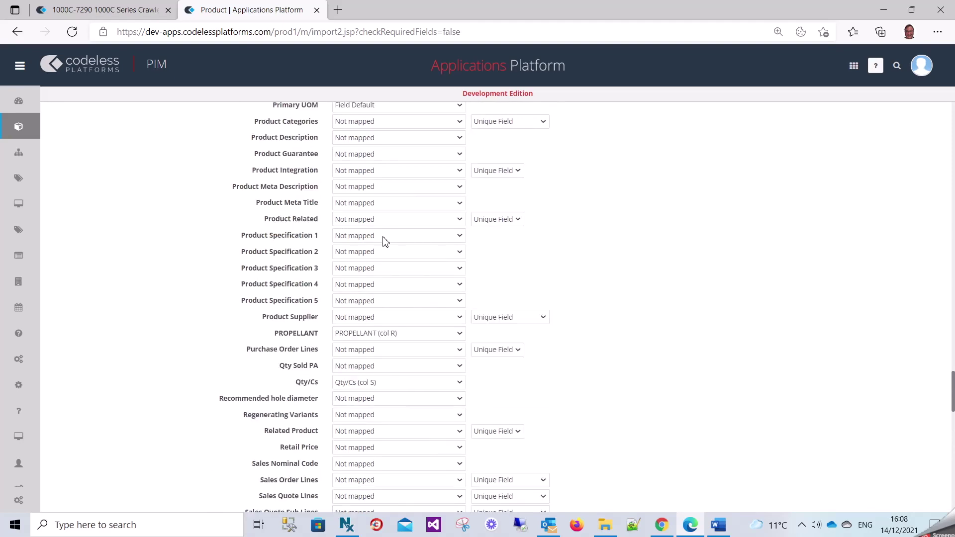
{"action": "scroll", "coordinate": [386, 243], "scroll_direction": "down", "scroll_amount": 5}
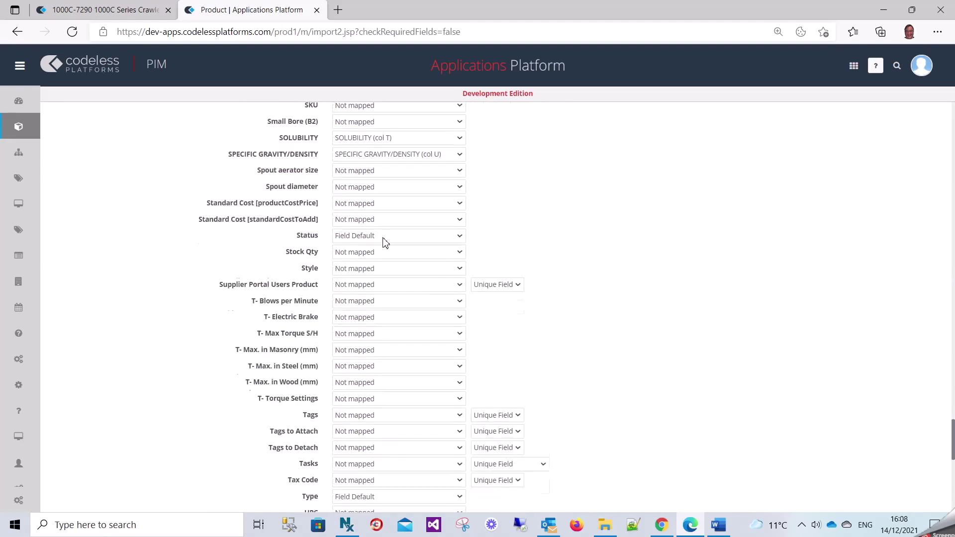
{"action": "scroll", "coordinate": [385, 243], "scroll_direction": "down", "scroll_amount": 7}
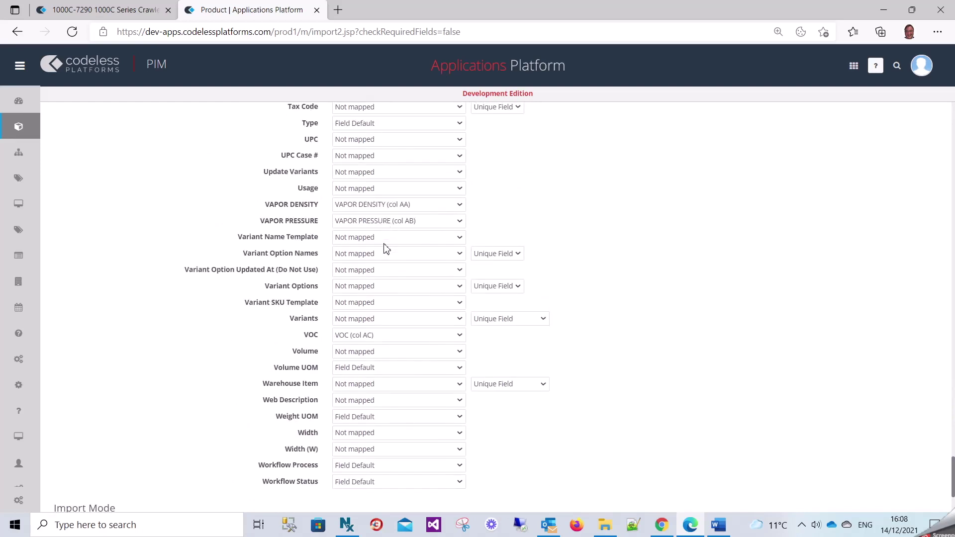
Map Width to Case Depth (col E), leaving Weight UOM at Field Default
{"action": "left_click", "coordinate": [390, 434]}
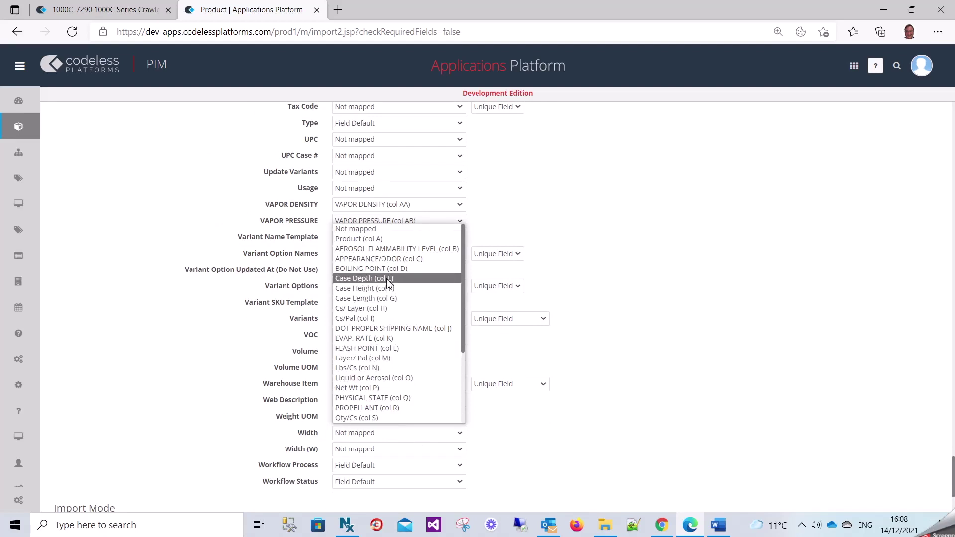
{"action": "left_click", "coordinate": [387, 280]}
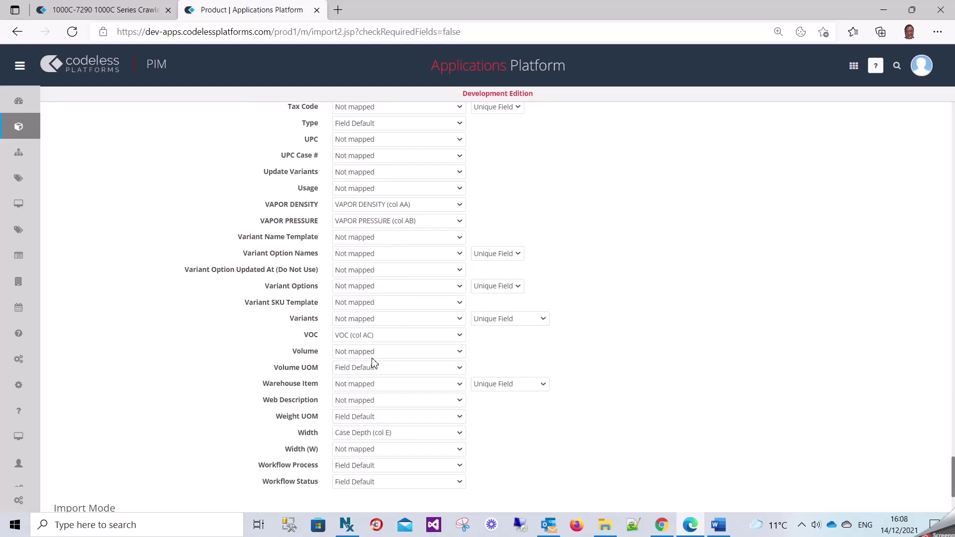
{"action": "left_click", "coordinate": [364, 418]}
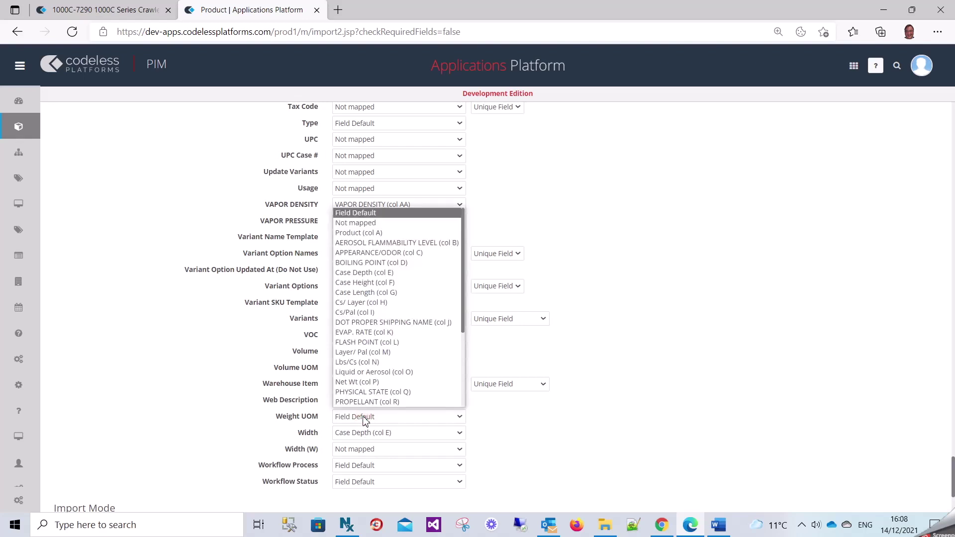
{"action": "left_click", "coordinate": [364, 422]}
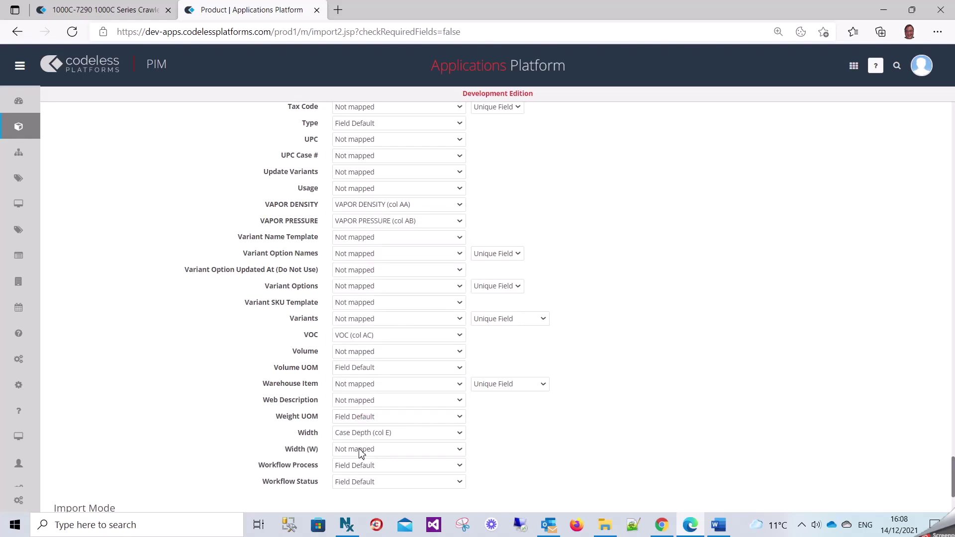
Map Packaged Height, Length and Width to Case Height (col F), Case Length (col G), Case Depth (col E)
{"action": "scroll", "coordinate": [361, 454], "scroll_direction": "up", "scroll_amount": 20}
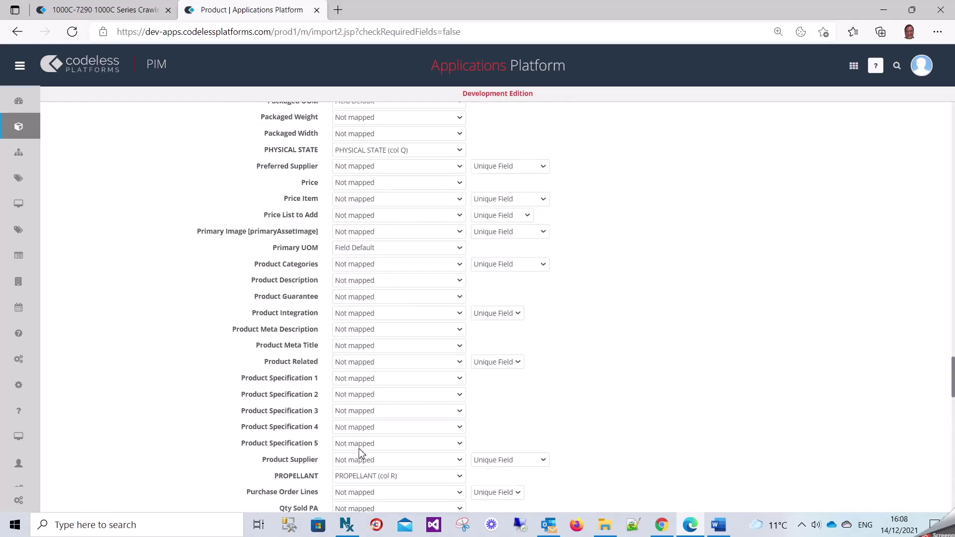
{"action": "scroll", "coordinate": [362, 452], "scroll_direction": "down", "scroll_amount": 2}
{"action": "scroll", "coordinate": [362, 453], "scroll_direction": "up", "scroll_amount": 6}
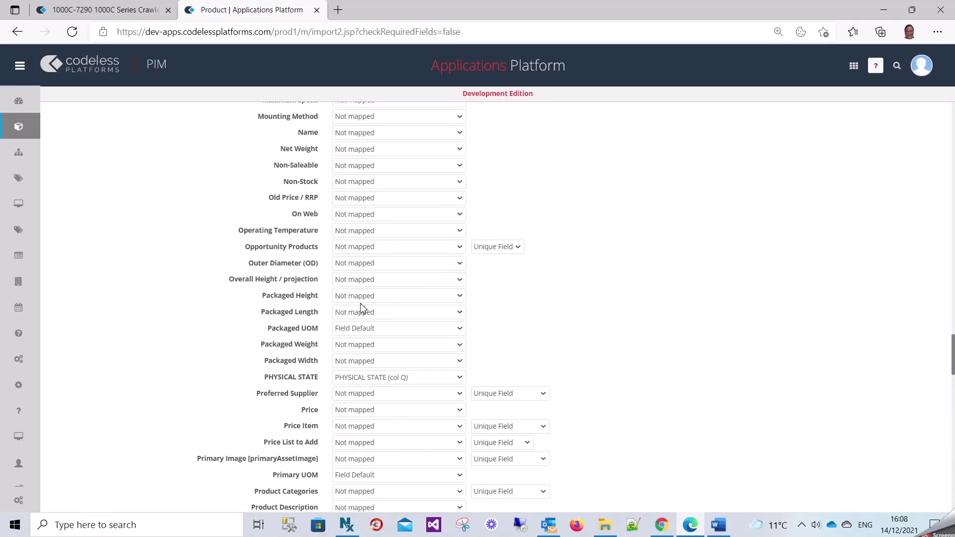
{"action": "left_click", "coordinate": [356, 296]}
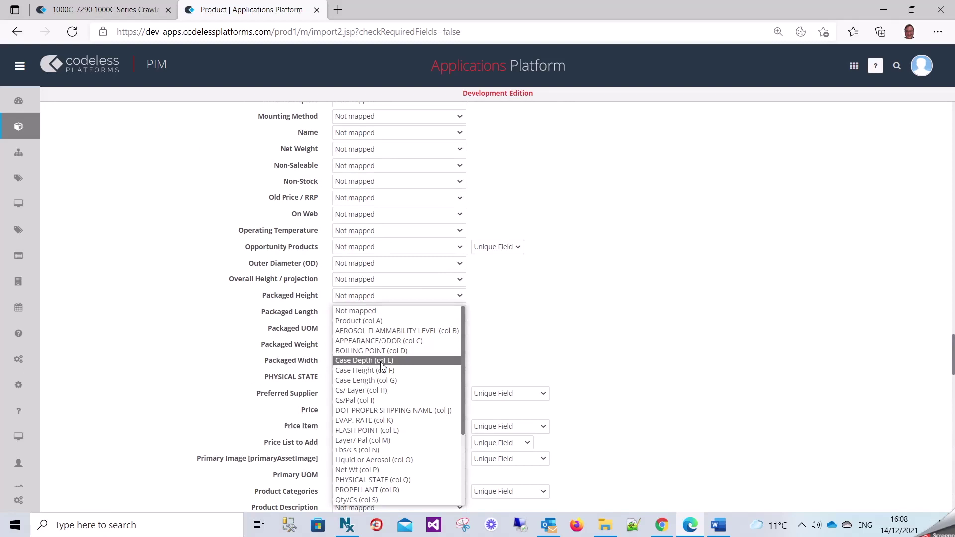
{"action": "scroll", "coordinate": [382, 367], "scroll_direction": "down", "scroll_amount": 5}
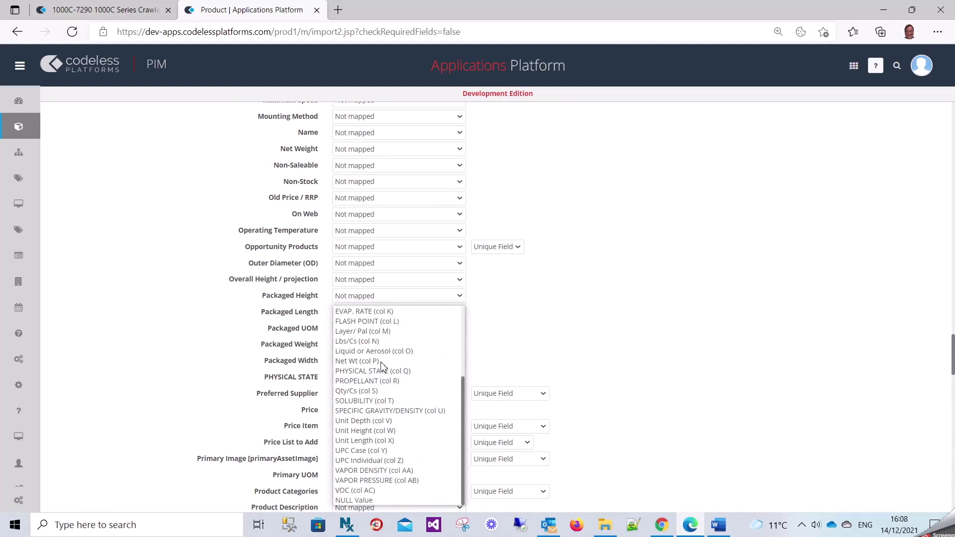
{"action": "scroll", "coordinate": [381, 367], "scroll_direction": "up", "scroll_amount": 5}
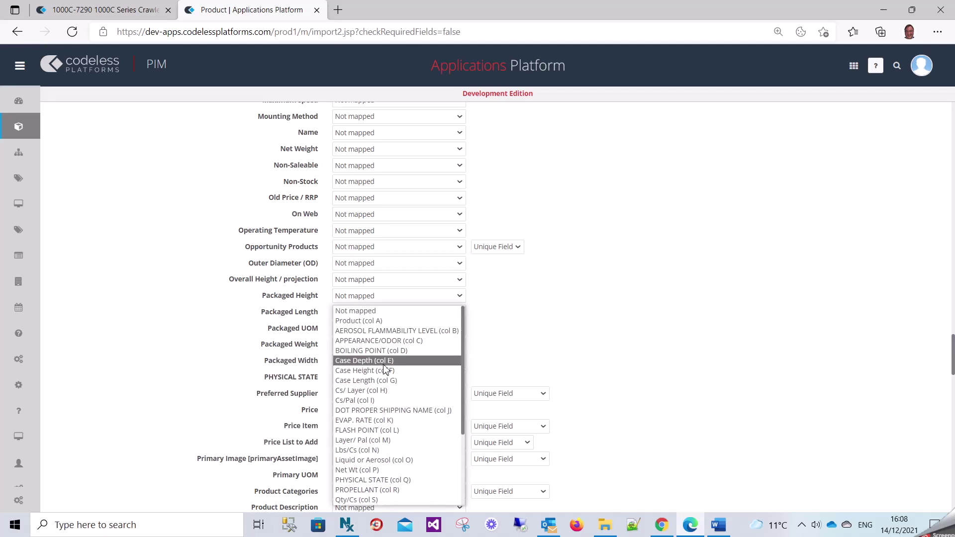
{"action": "left_click", "coordinate": [382, 371]}
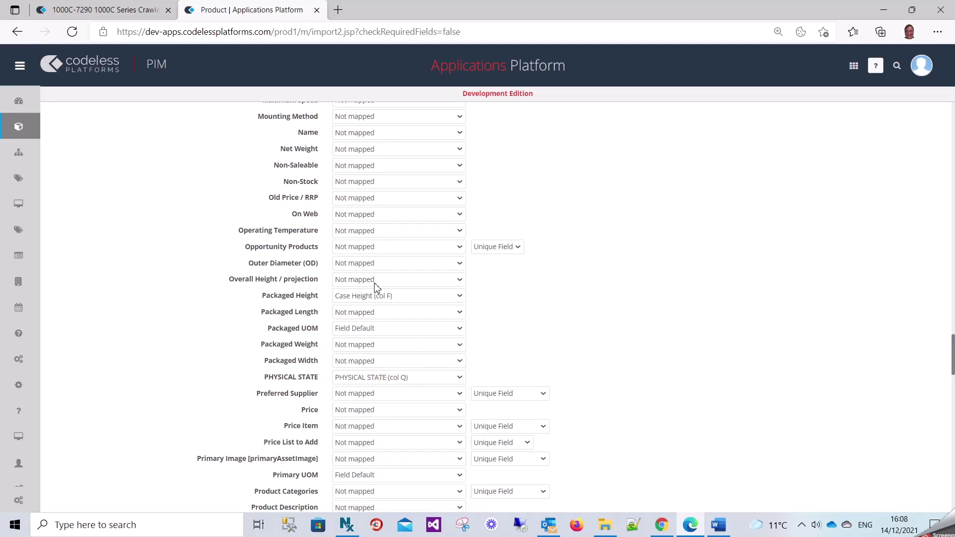
{"action": "left_click", "coordinate": [373, 312]}
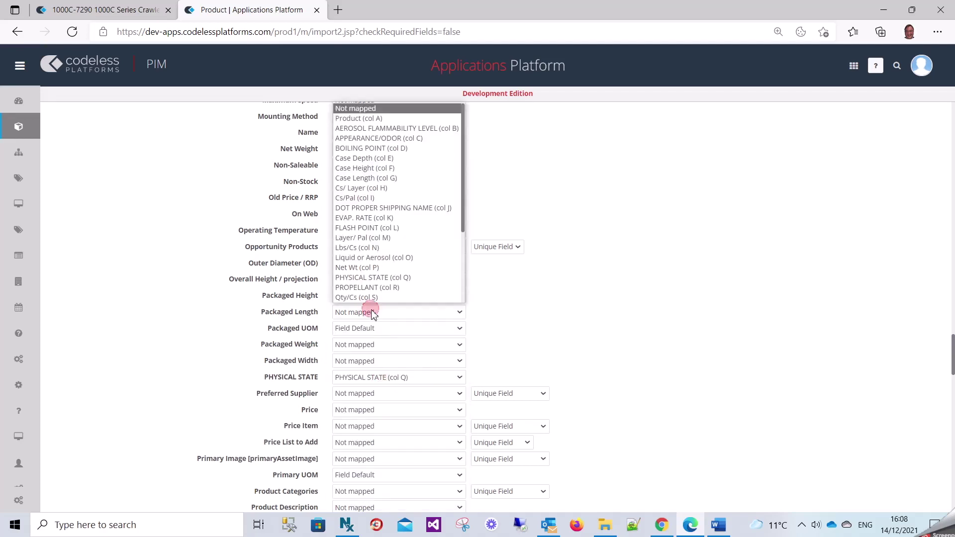
{"action": "left_click", "coordinate": [367, 178]}
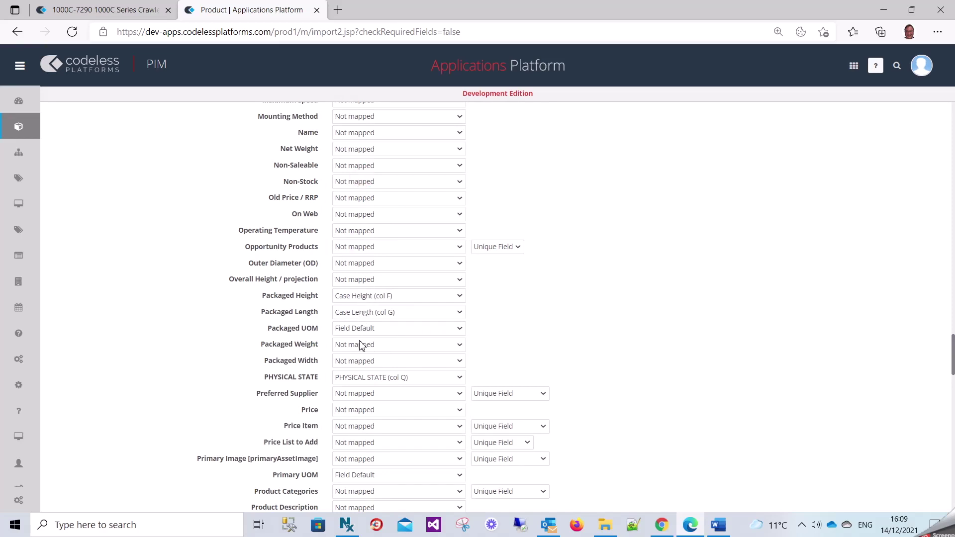
{"action": "left_click", "coordinate": [364, 362]}
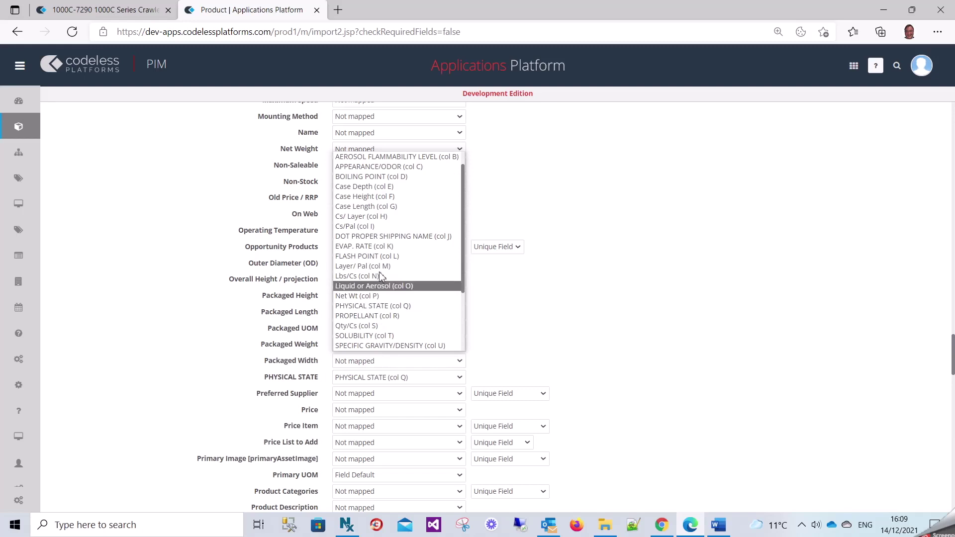
{"action": "left_click", "coordinate": [387, 188]}
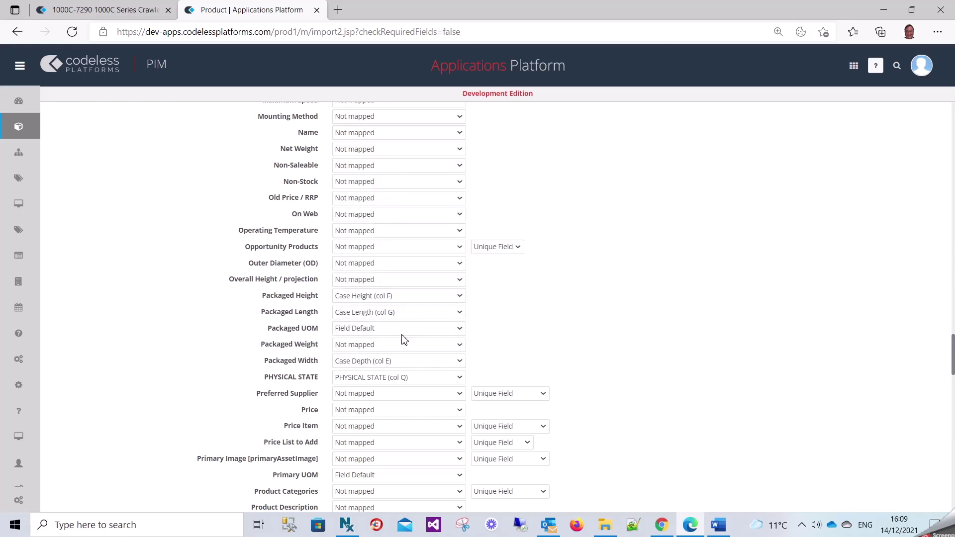
{"action": "scroll", "coordinate": [404, 340], "scroll_direction": "up", "scroll_amount": 1}
{"action": "scroll", "coordinate": [404, 340], "scroll_direction": "down", "scroll_amount": 7}
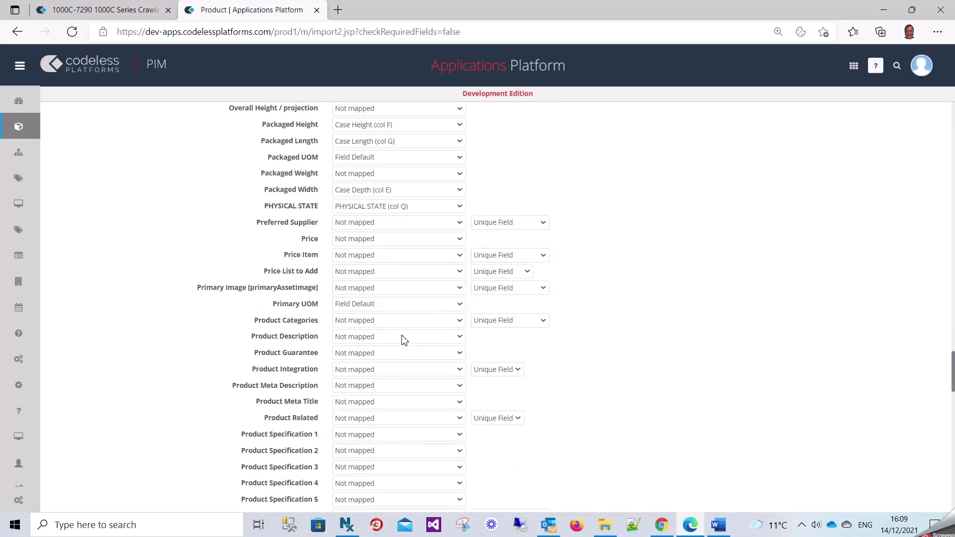
{"action": "scroll", "coordinate": [404, 340], "scroll_direction": "down", "scroll_amount": 3}
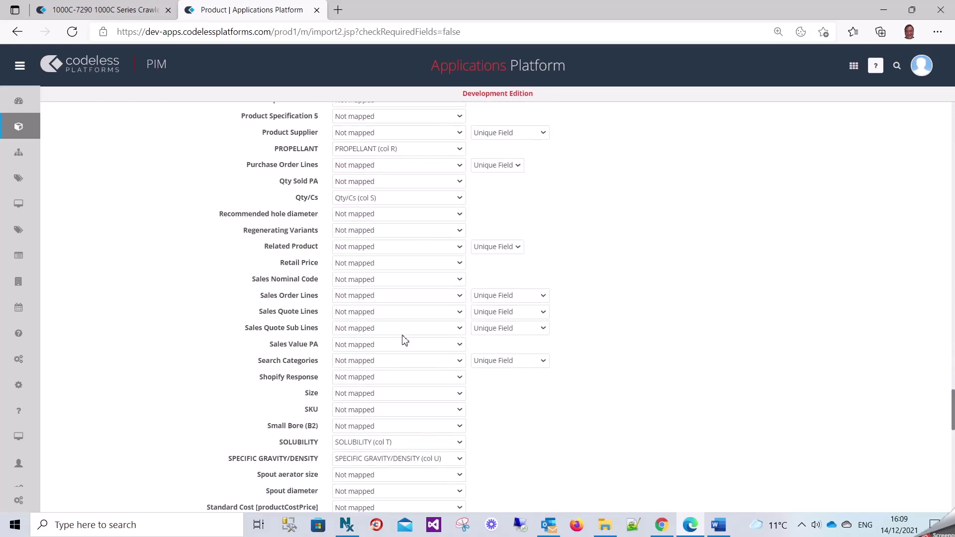
{"action": "scroll", "coordinate": [404, 340], "scroll_direction": "down", "scroll_amount": 4}
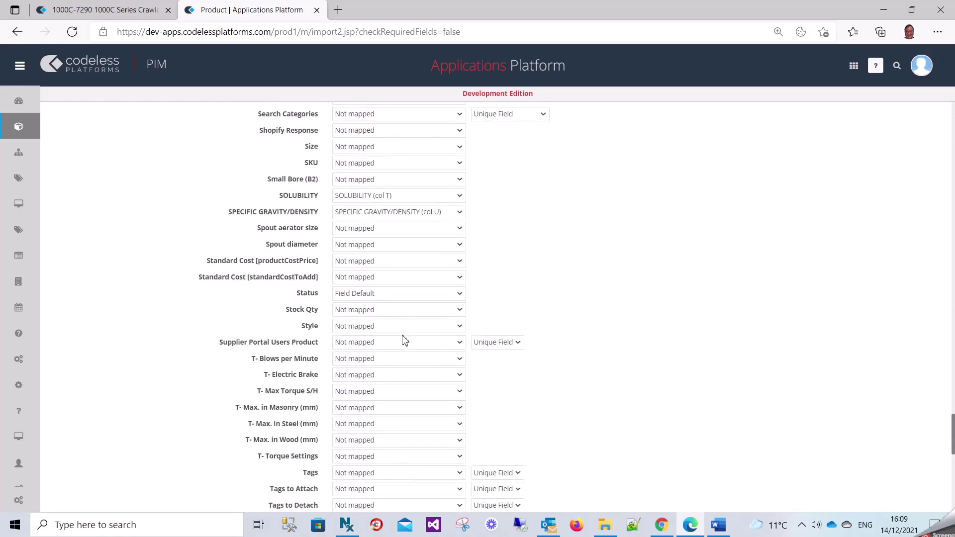
{"action": "scroll", "coordinate": [404, 339], "scroll_direction": "up", "scroll_amount": 1}
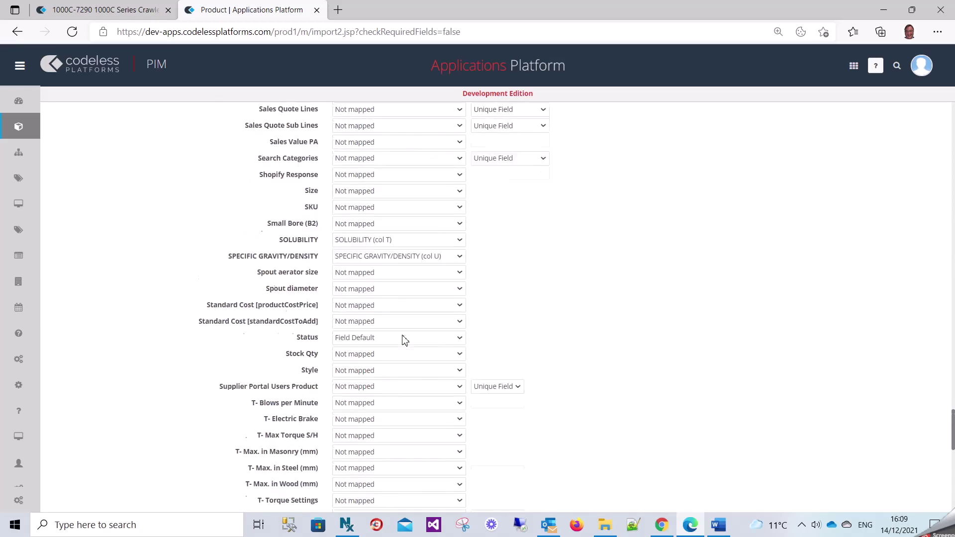
{"action": "scroll", "coordinate": [404, 339], "scroll_direction": "up", "scroll_amount": 3}
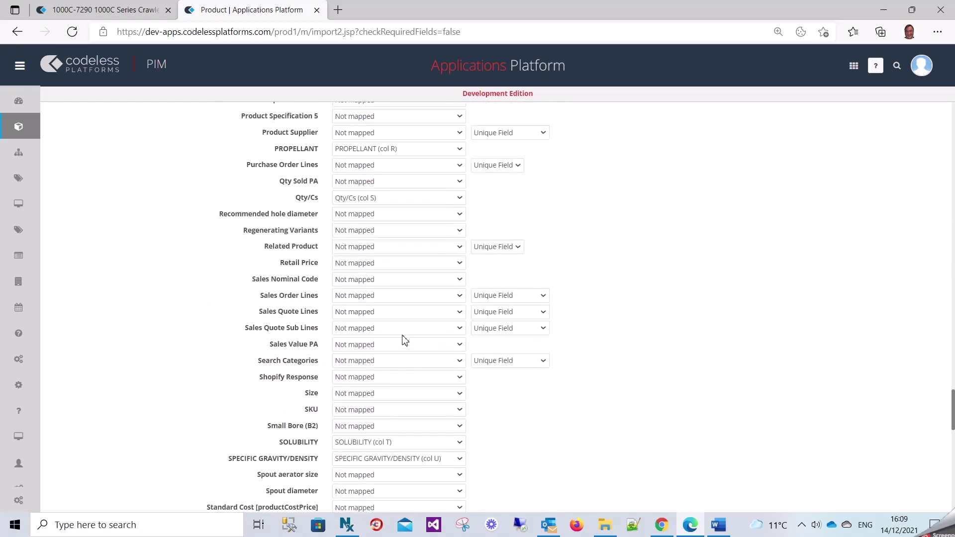
{"action": "scroll", "coordinate": [404, 339], "scroll_direction": "down", "scroll_amount": 6}
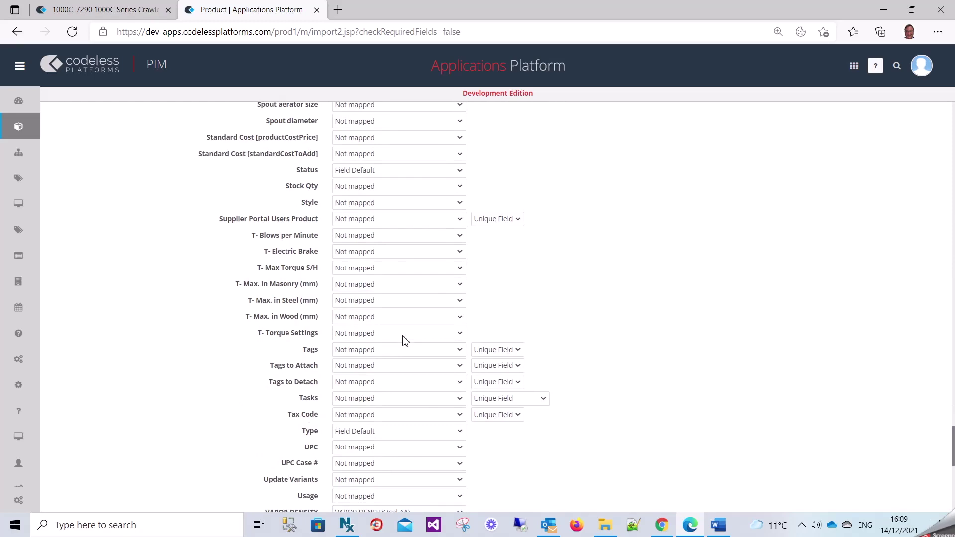
{"action": "scroll", "coordinate": [404, 340], "scroll_direction": "up", "scroll_amount": 11}
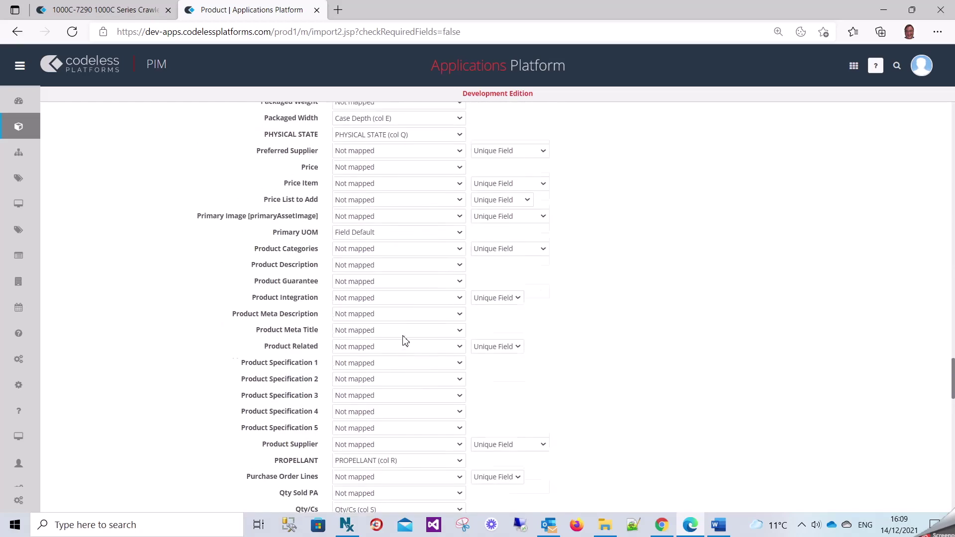
{"action": "scroll", "coordinate": [404, 339], "scroll_direction": "up", "scroll_amount": 2}
{"action": "scroll", "coordinate": [404, 340], "scroll_direction": "up", "scroll_amount": 1}
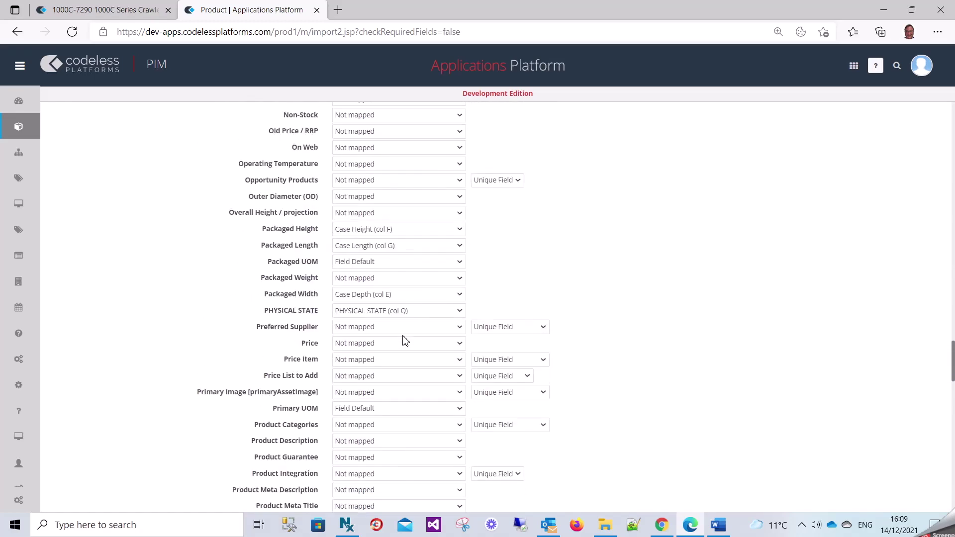
{"action": "scroll", "coordinate": [405, 340], "scroll_direction": "up", "scroll_amount": 5}
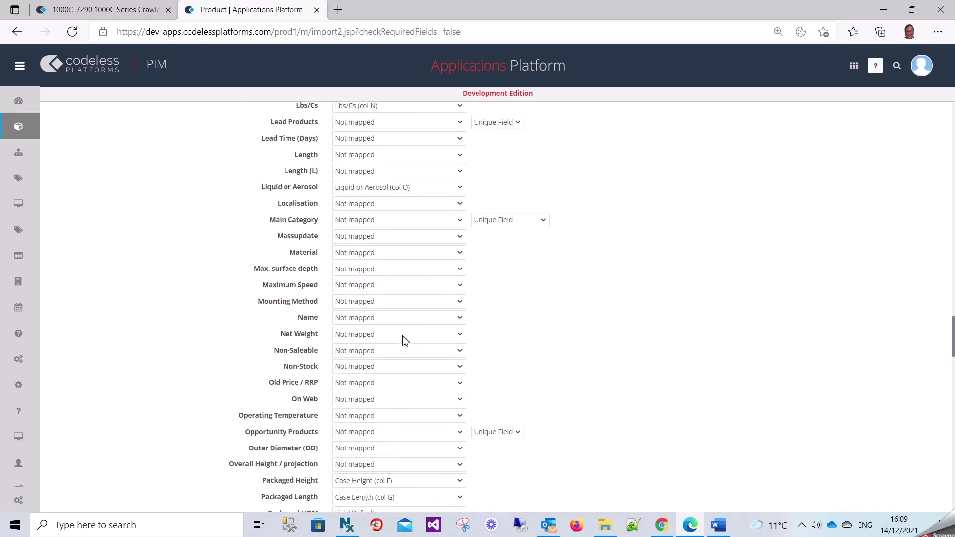
Set Length to Unit Length (col X) and Height to Unit Height (col W)
{"action": "left_click", "coordinate": [356, 217]}
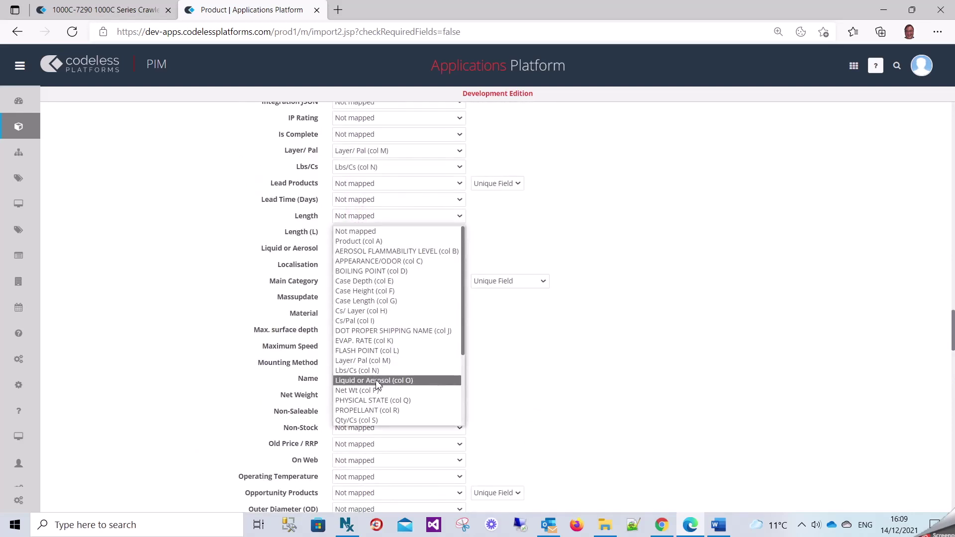
{"action": "scroll", "coordinate": [376, 385], "scroll_direction": "down", "scroll_amount": 4}
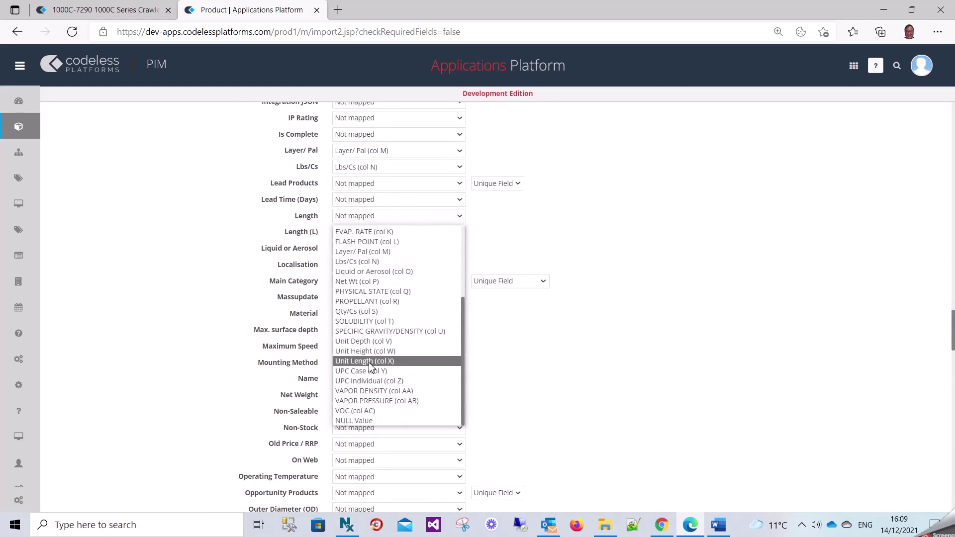
{"action": "left_click", "coordinate": [370, 362]}
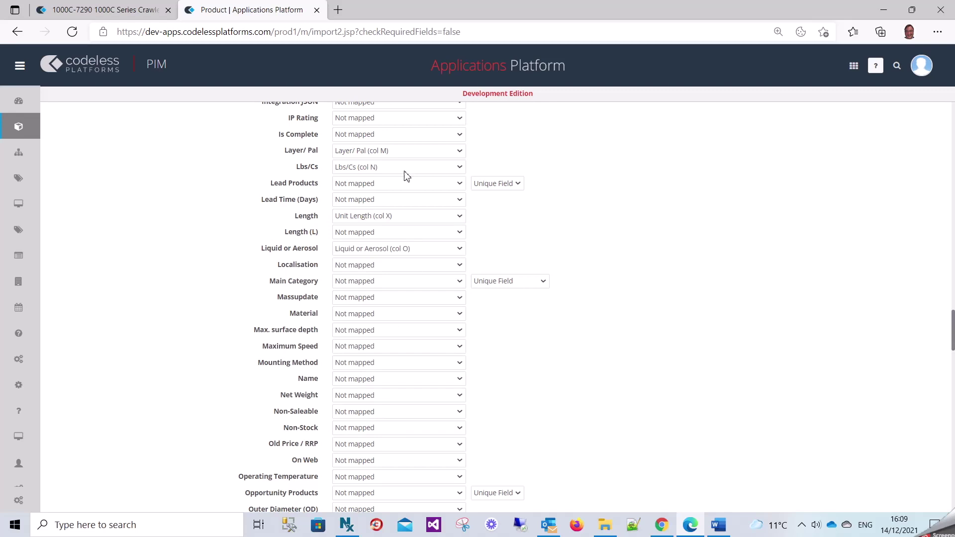
{"action": "left_click", "coordinate": [358, 183]}
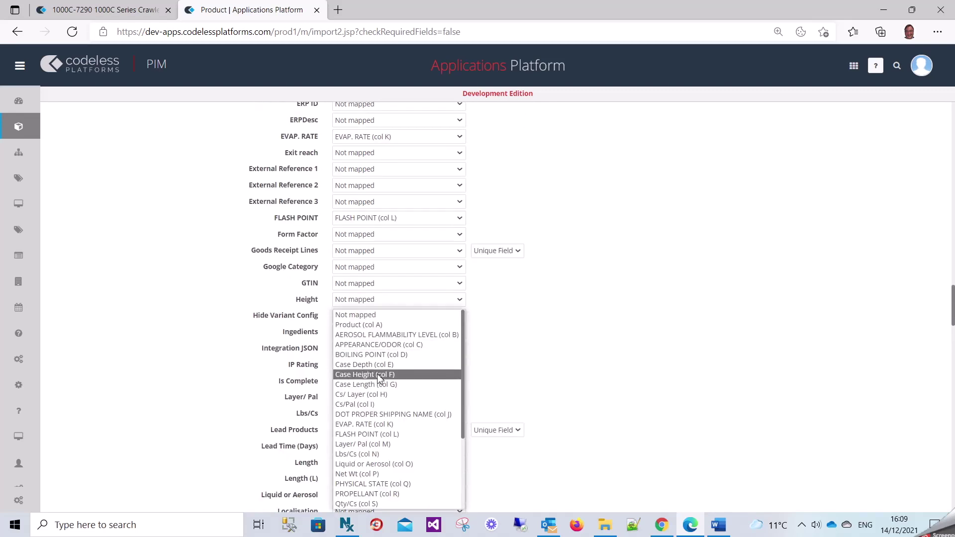
{"action": "scroll", "coordinate": [376, 370], "scroll_direction": "down", "scroll_amount": 4}
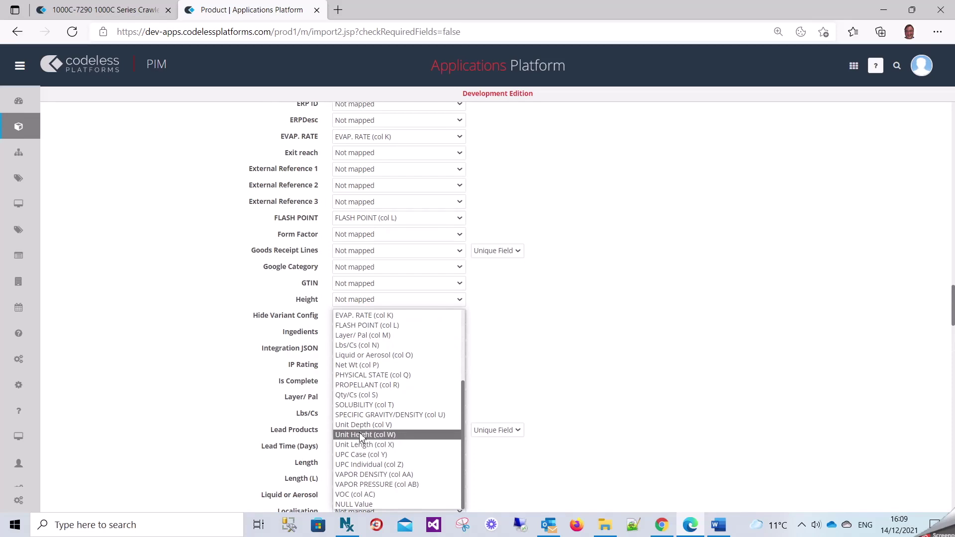
{"action": "left_click", "coordinate": [362, 435]}
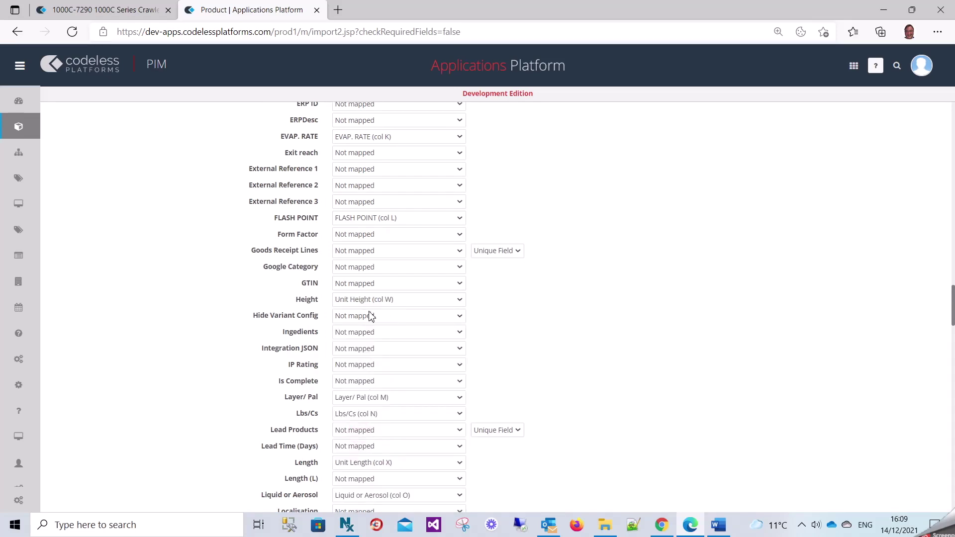
{"action": "scroll", "coordinate": [370, 316], "scroll_direction": "down", "scroll_amount": 20}
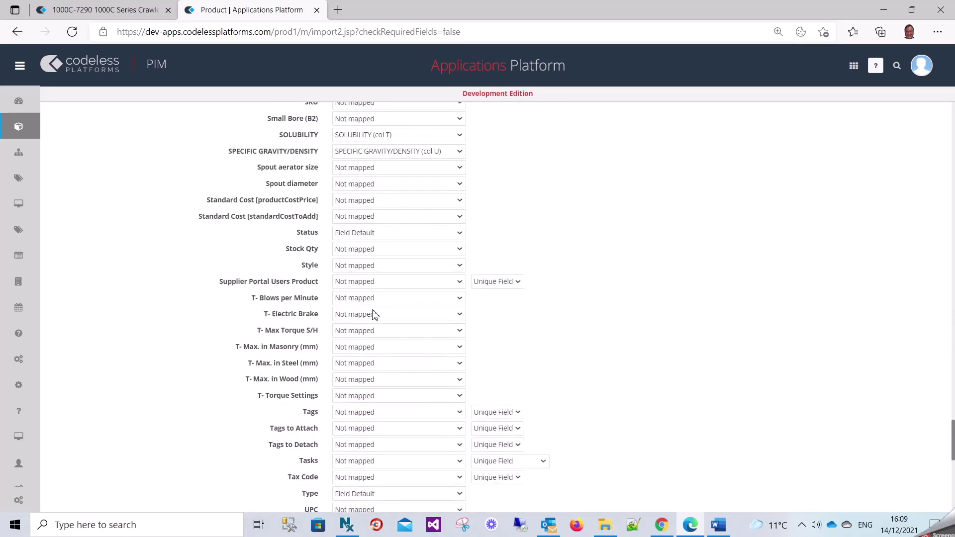
Remap the Width field to Unit Depth (col V)
{"action": "scroll", "coordinate": [374, 315], "scroll_direction": "down", "scroll_amount": 5}
{"action": "scroll", "coordinate": [374, 315], "scroll_direction": "down", "scroll_amount": 5}
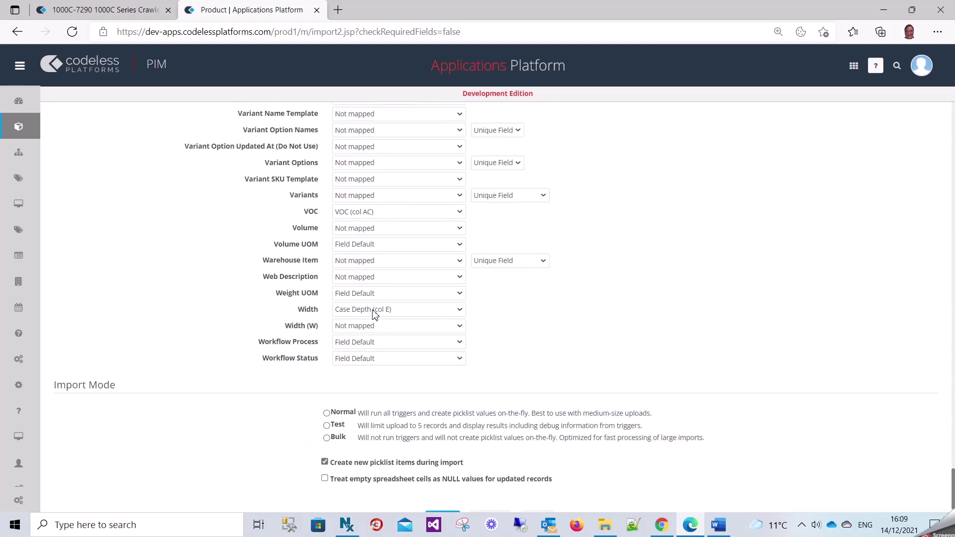
{"action": "scroll", "coordinate": [375, 313], "scroll_direction": "up", "scroll_amount": 3}
{"action": "left_click", "coordinate": [378, 432]}
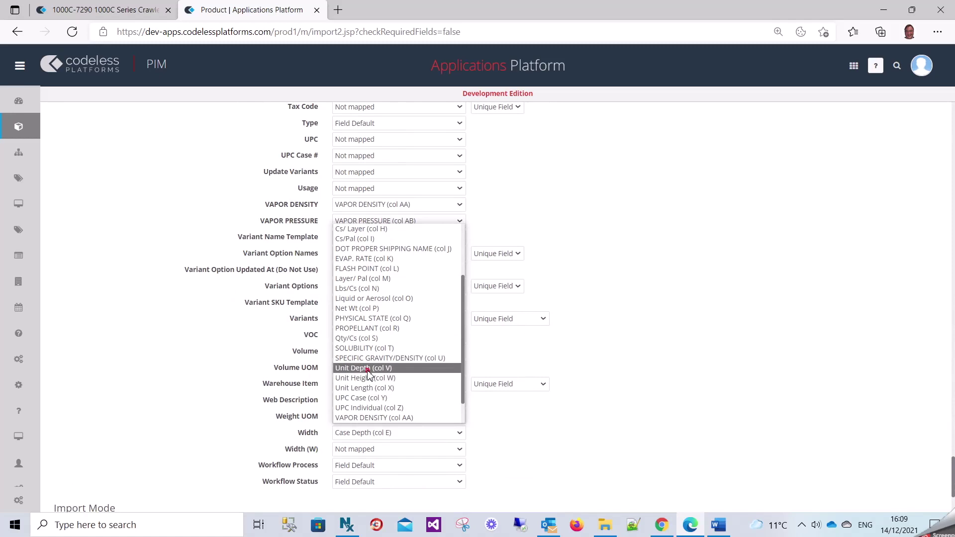
{"action": "left_click", "coordinate": [367, 368]}
Select Normal import mode and submit; PIM rejects it because SKU is not mapped
{"action": "scroll", "coordinate": [411, 404], "scroll_direction": "up", "scroll_amount": 15}
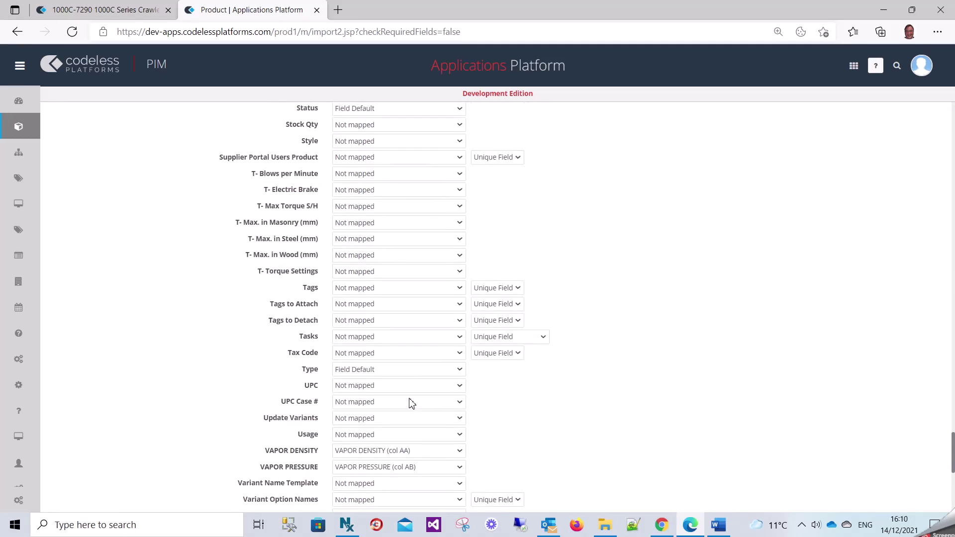
{"action": "scroll", "coordinate": [412, 404], "scroll_direction": "up", "scroll_amount": 4}
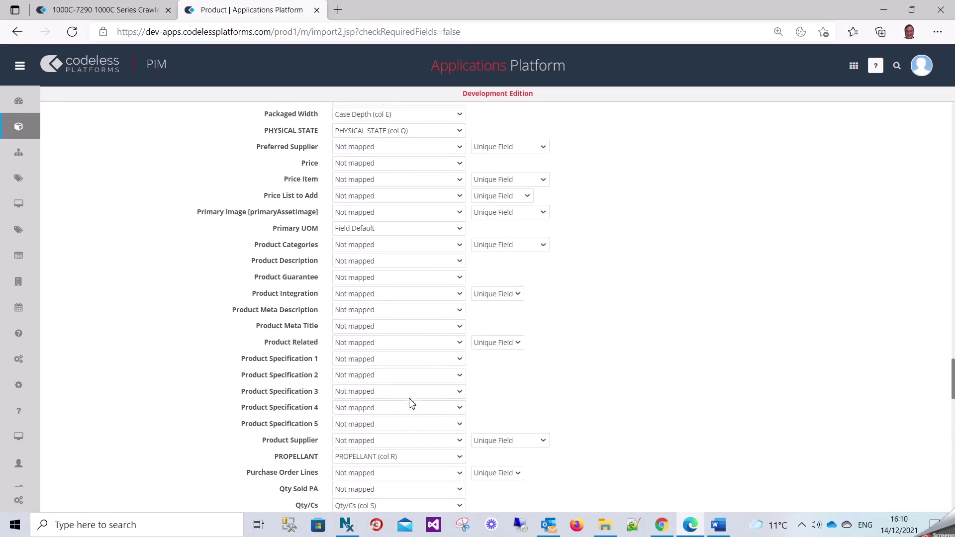
{"action": "scroll", "coordinate": [412, 404], "scroll_direction": "up", "scroll_amount": 5}
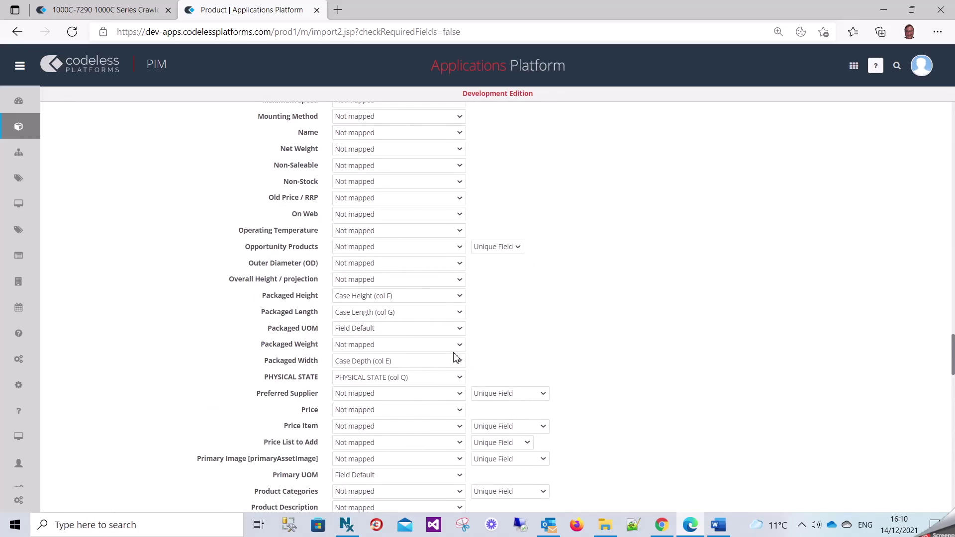
{"action": "scroll", "coordinate": [457, 358], "scroll_direction": "down", "scroll_amount": 20}
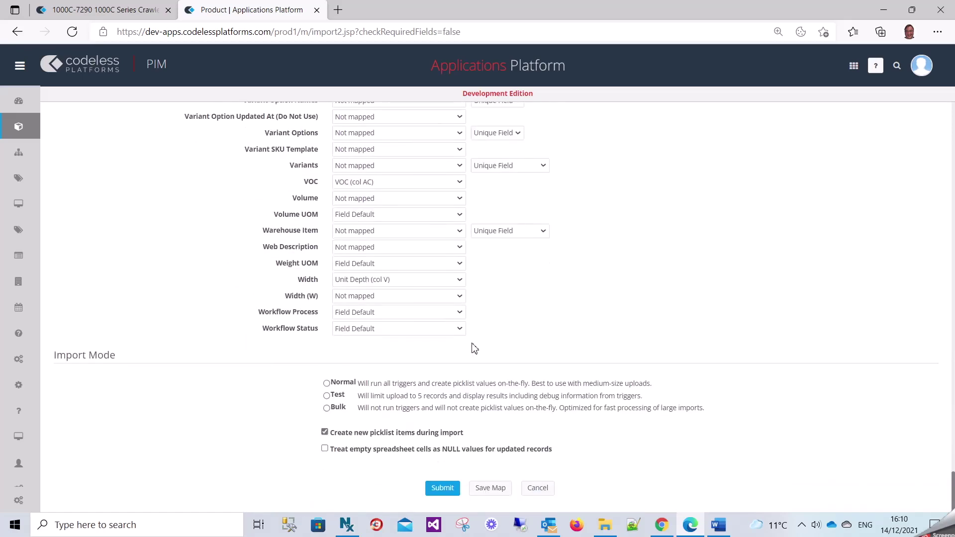
{"action": "scroll", "coordinate": [474, 349], "scroll_direction": "up", "scroll_amount": 9}
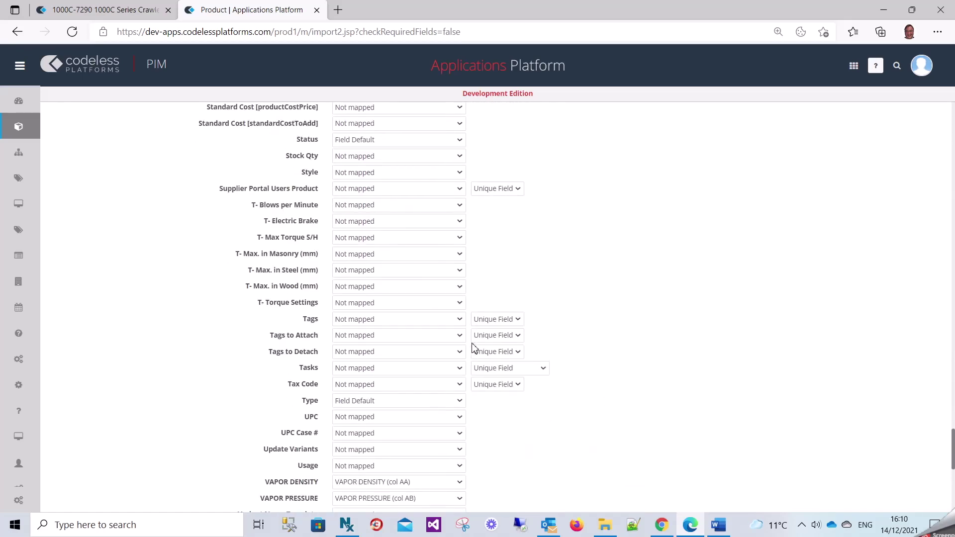
{"action": "scroll", "coordinate": [474, 348], "scroll_direction": "up", "scroll_amount": 6}
{"action": "scroll", "coordinate": [475, 349], "scroll_direction": "down", "scroll_amount": 15}
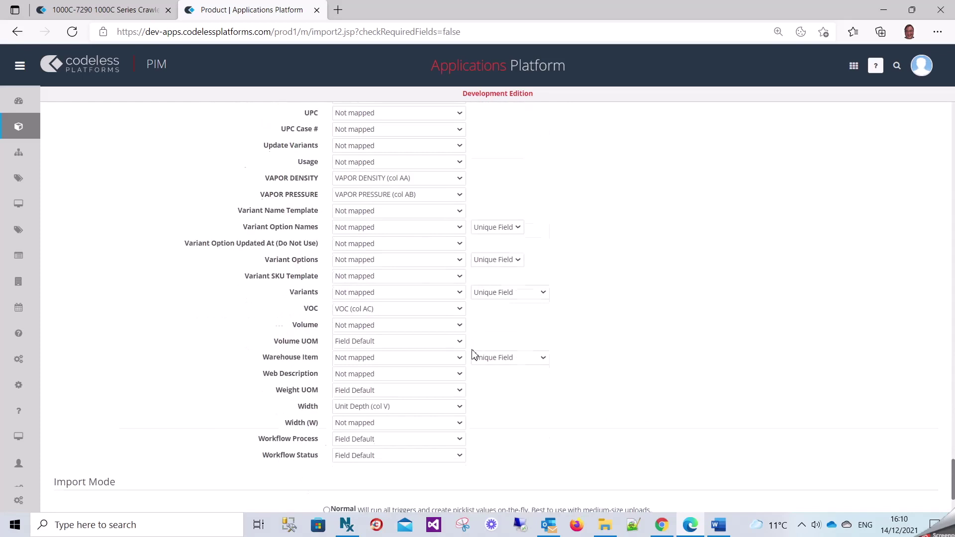
{"action": "left_click", "coordinate": [327, 383]}
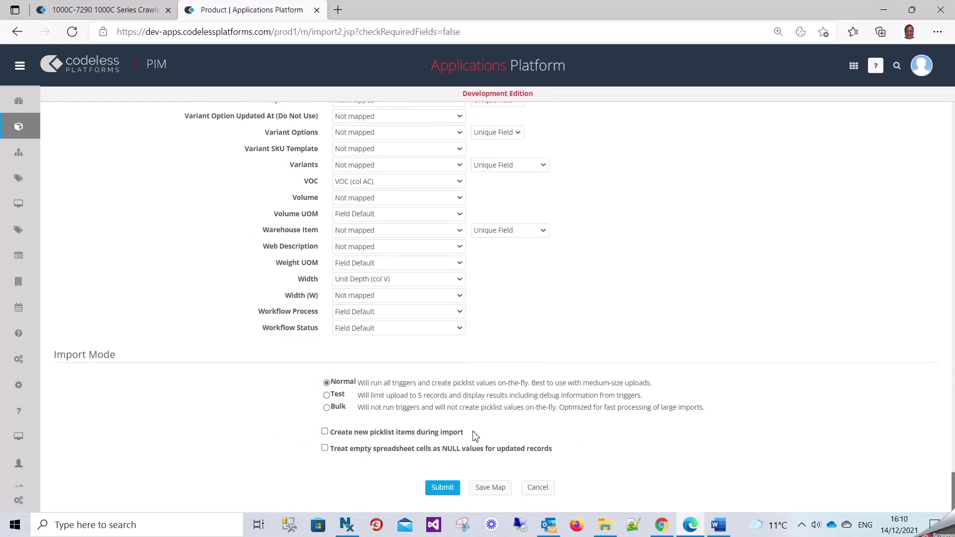
{"action": "left_click", "coordinate": [449, 491]}
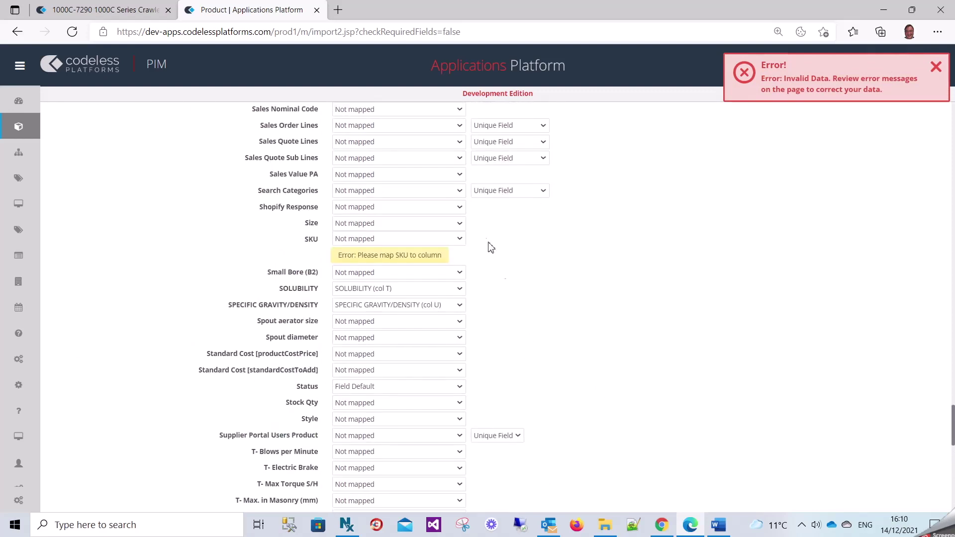
Map the SKU field to Product (col A)
{"action": "left_click", "coordinate": [457, 241]}
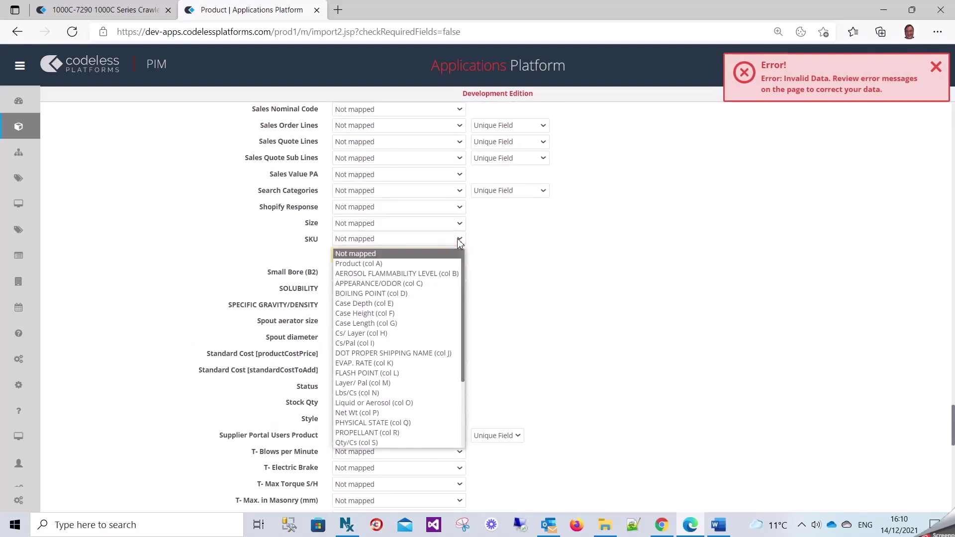
{"action": "left_click", "coordinate": [411, 264]}
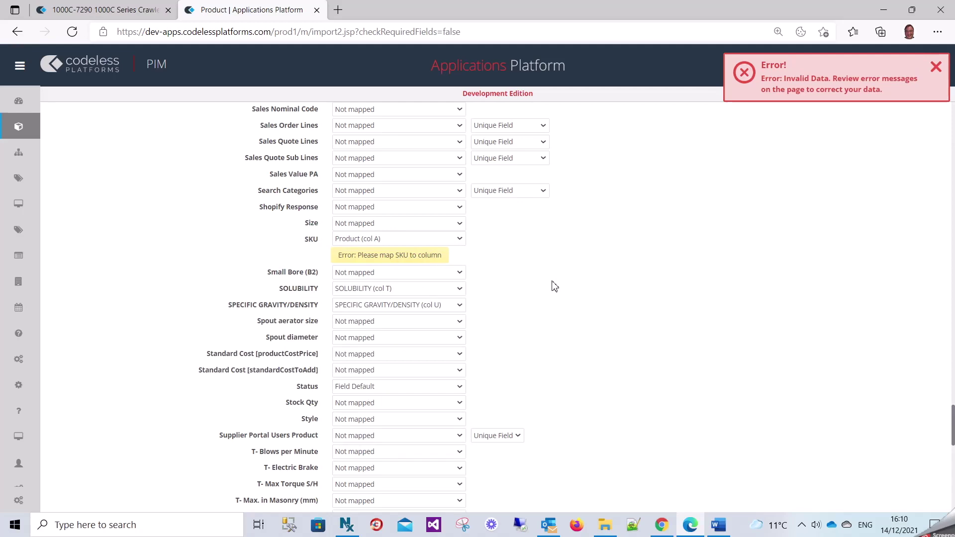
{"action": "scroll", "coordinate": [555, 287], "scroll_direction": "up", "scroll_amount": 20}
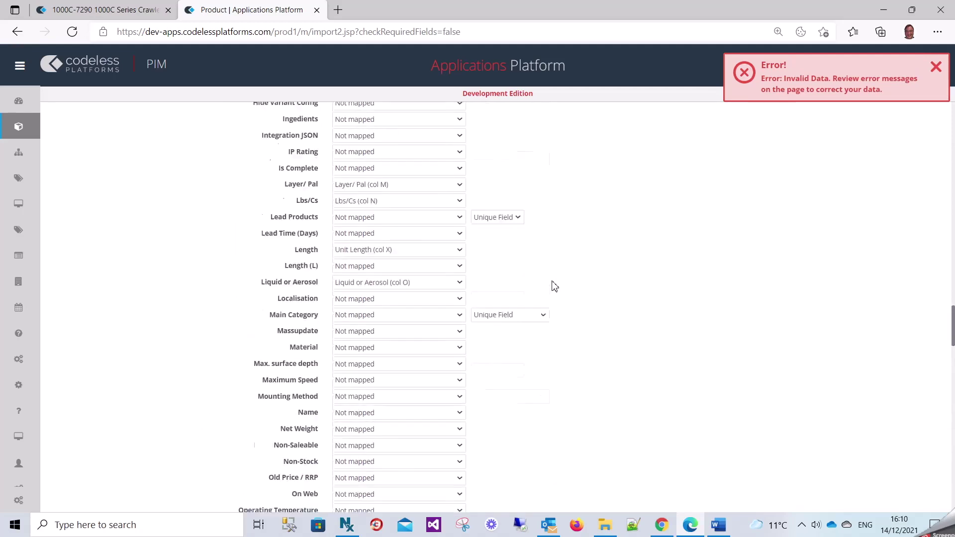
{"action": "scroll", "coordinate": [555, 286], "scroll_direction": "up", "scroll_amount": 20}
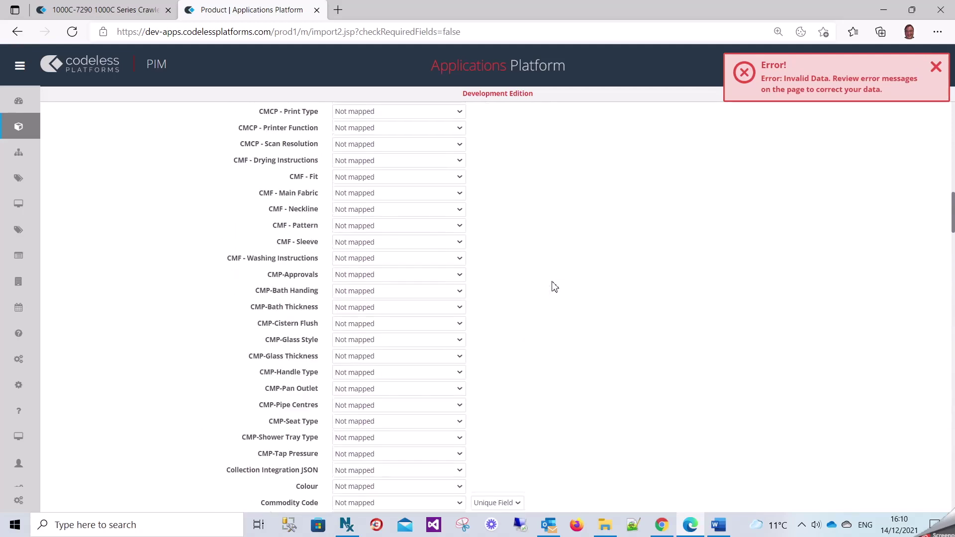
{"action": "scroll", "coordinate": [556, 287], "scroll_direction": "up", "scroll_amount": 20}
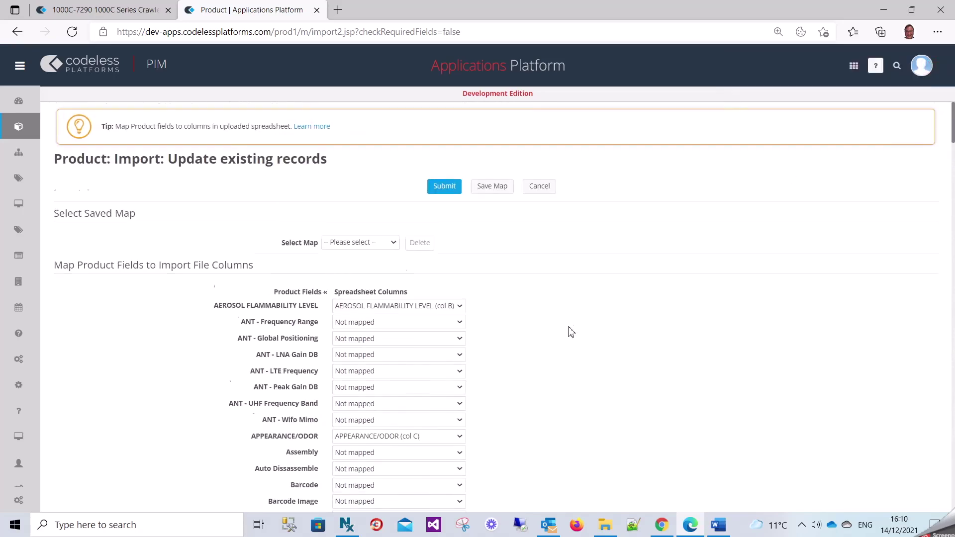
Resubmit the Normal-mode import so it is queued with results emailed on completion
{"action": "scroll", "coordinate": [570, 333], "scroll_direction": "down", "scroll_amount": 20}
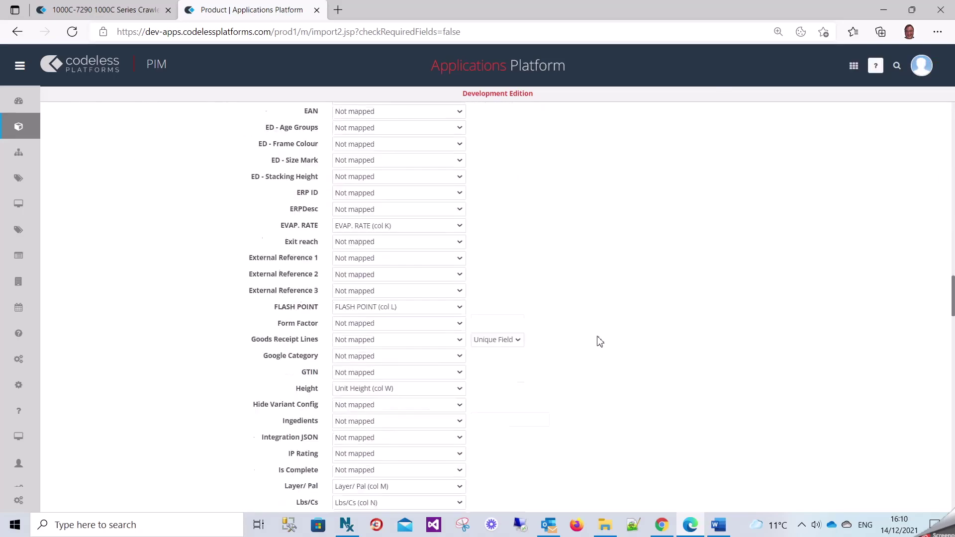
{"action": "scroll", "coordinate": [600, 341], "scroll_direction": "down", "scroll_amount": 20}
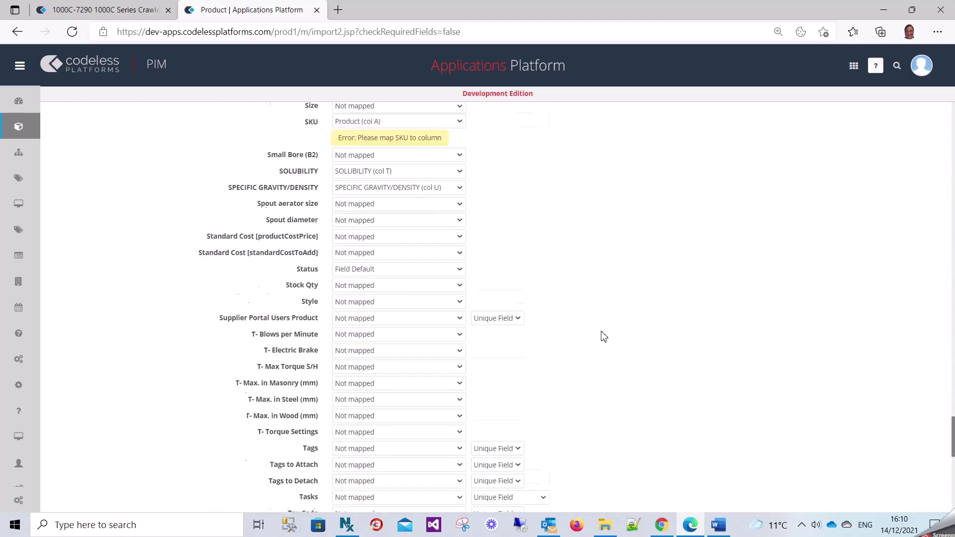
{"action": "scroll", "coordinate": [593, 334], "scroll_direction": "up", "scroll_amount": 2}
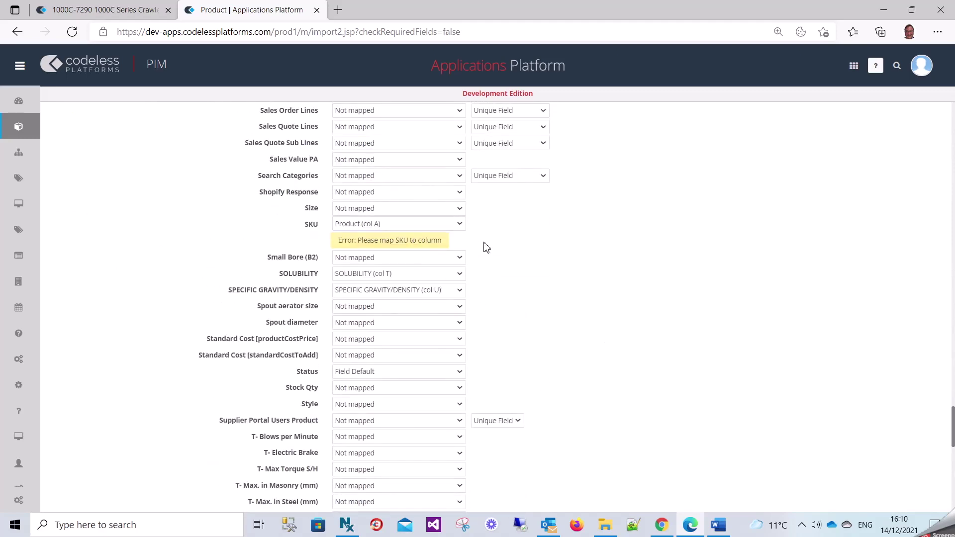
{"action": "scroll", "coordinate": [489, 253], "scroll_direction": "down", "scroll_amount": 15}
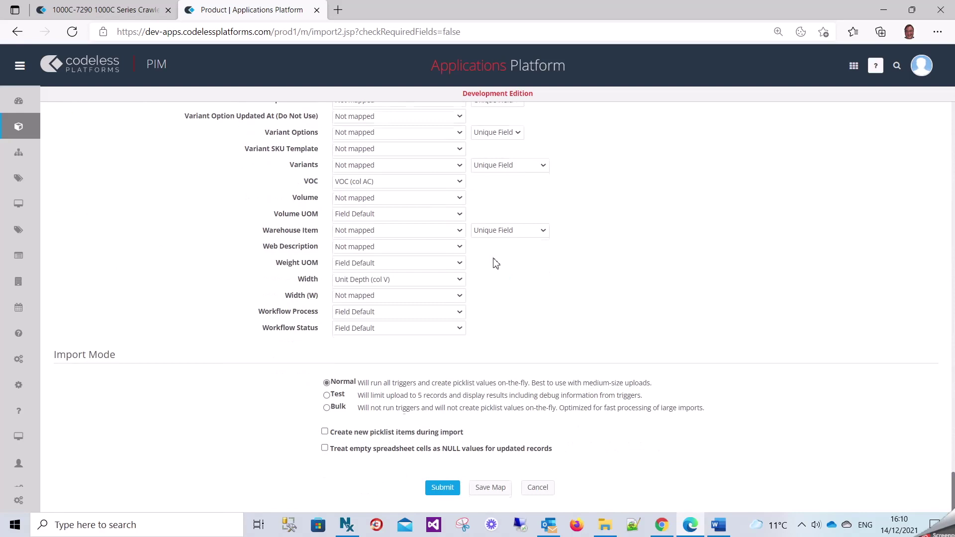
{"action": "left_click", "coordinate": [442, 486]}
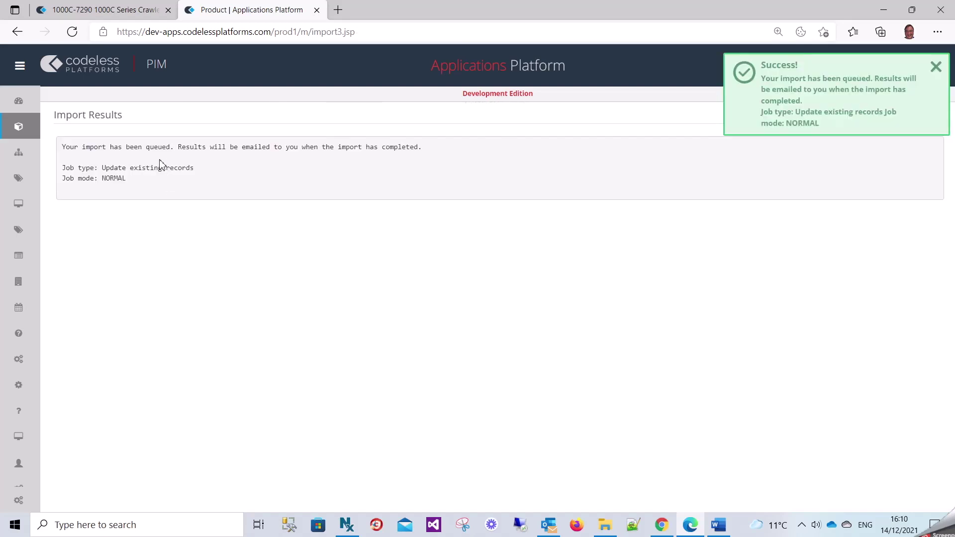
Dismiss the success notice and return to the Products list in the first tab
{"action": "left_click", "coordinate": [936, 68]}
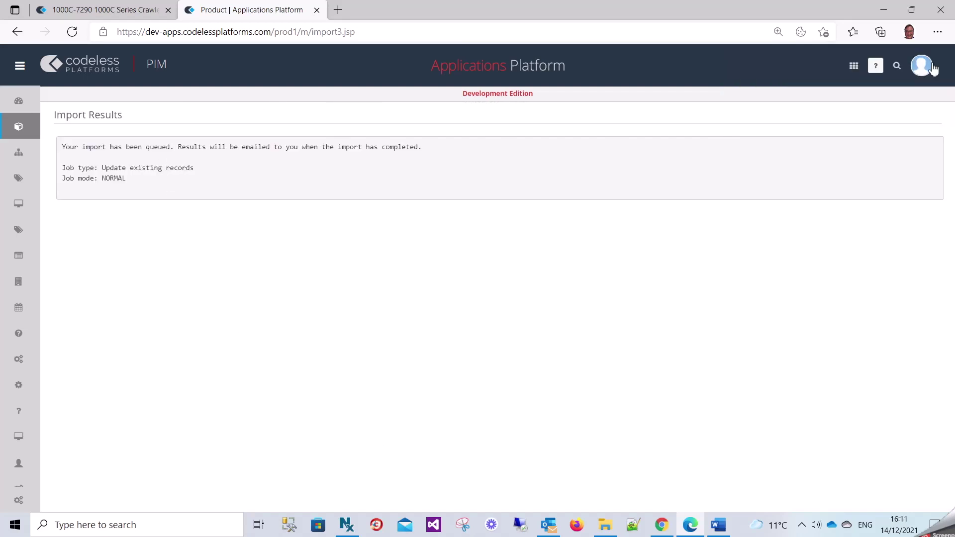
{"action": "mouse_move", "coordinate": [27, 158]}
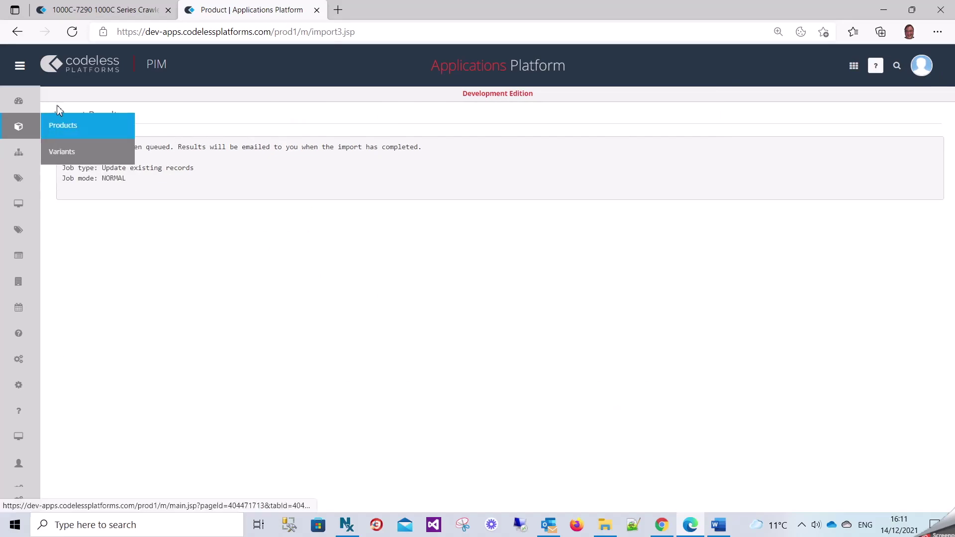
{"action": "left_click", "coordinate": [102, 9]}
{"action": "mouse_move", "coordinate": [23, 198]}
{"action": "mouse_move", "coordinate": [28, 157]}
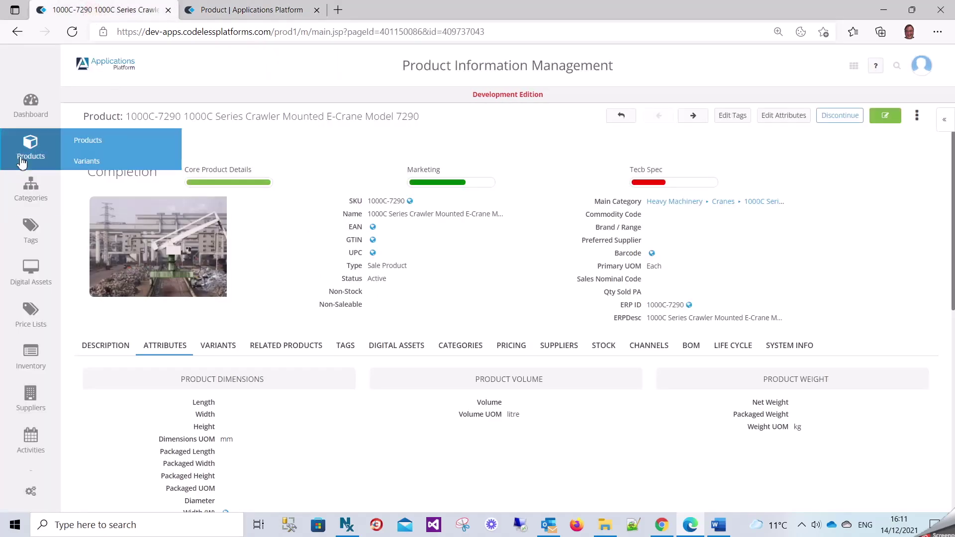
{"action": "left_click", "coordinate": [93, 143]}
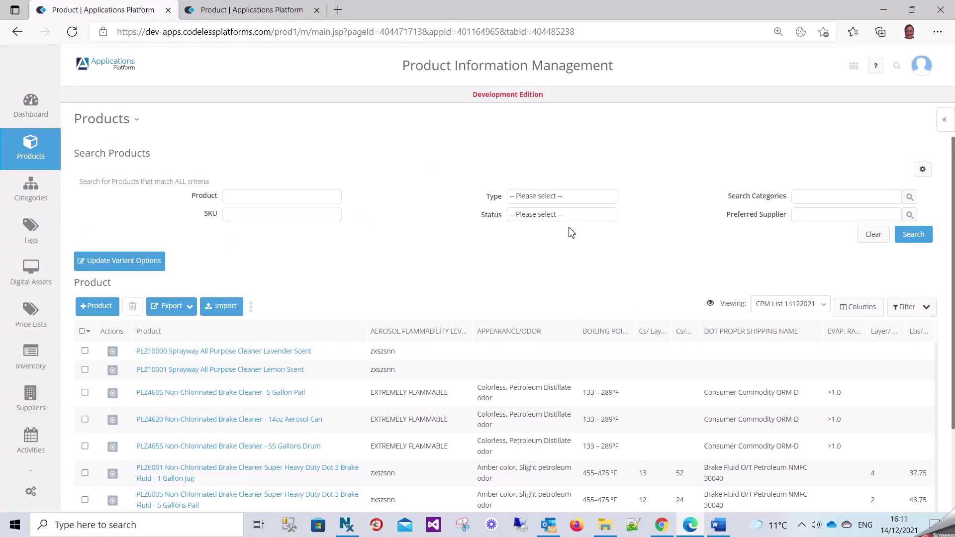
{"action": "scroll", "coordinate": [681, 367], "scroll_direction": "down", "scroll_amount": 2}
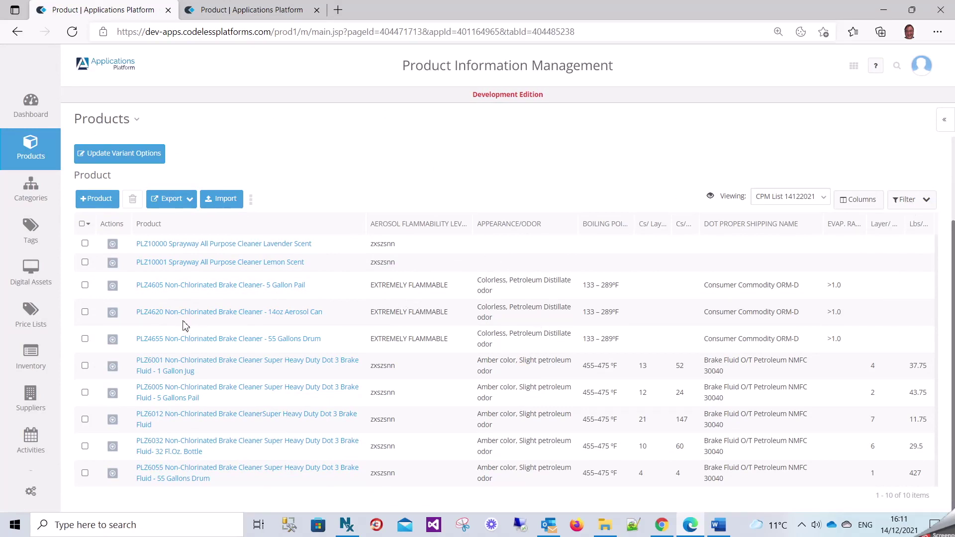
Open the PLZ6001 product record and advance to the next product, PLZ6005
{"action": "left_click", "coordinate": [182, 367]}
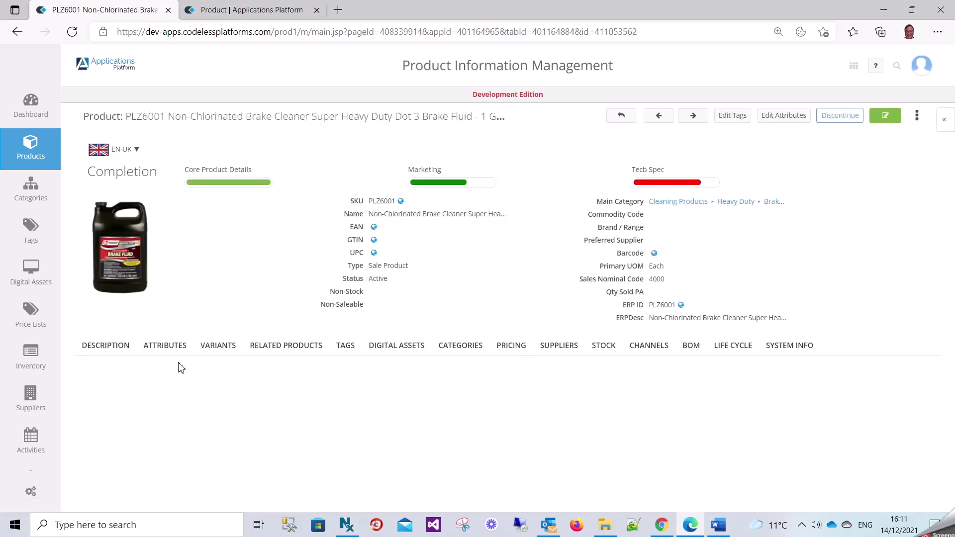
{"action": "scroll", "coordinate": [297, 343], "scroll_direction": "down", "scroll_amount": 4}
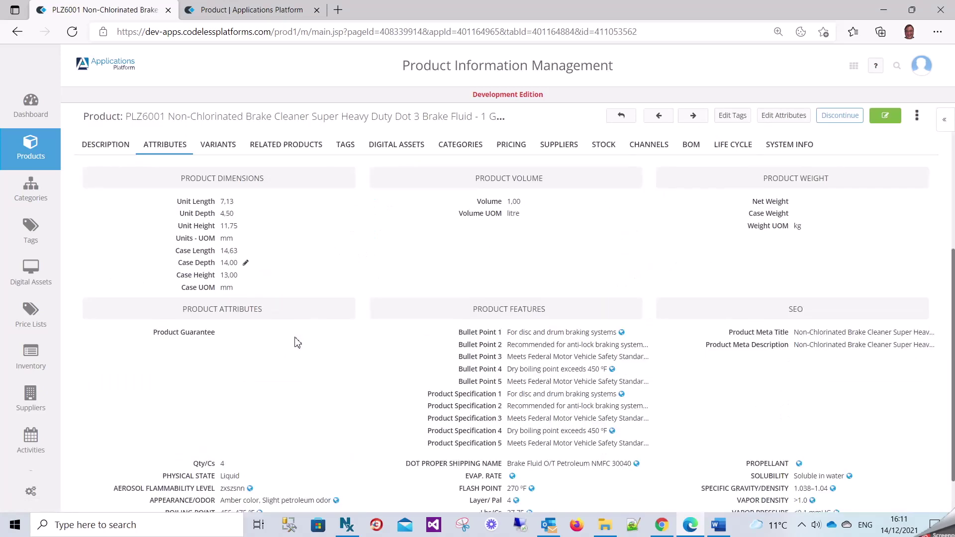
{"action": "scroll", "coordinate": [297, 342], "scroll_direction": "down", "scroll_amount": 2}
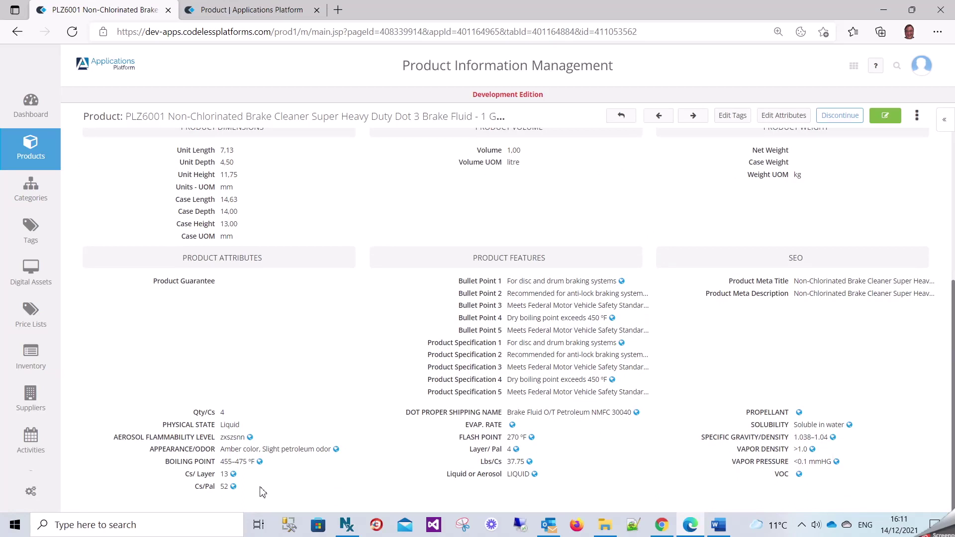
{"action": "left_click", "coordinate": [694, 116]}
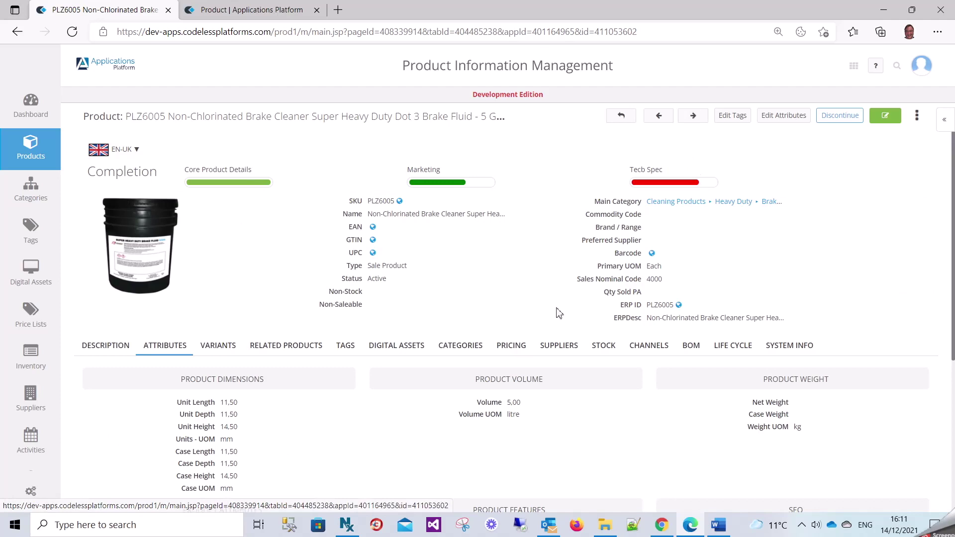
{"action": "scroll", "coordinate": [243, 454], "scroll_direction": "down", "scroll_amount": 5}
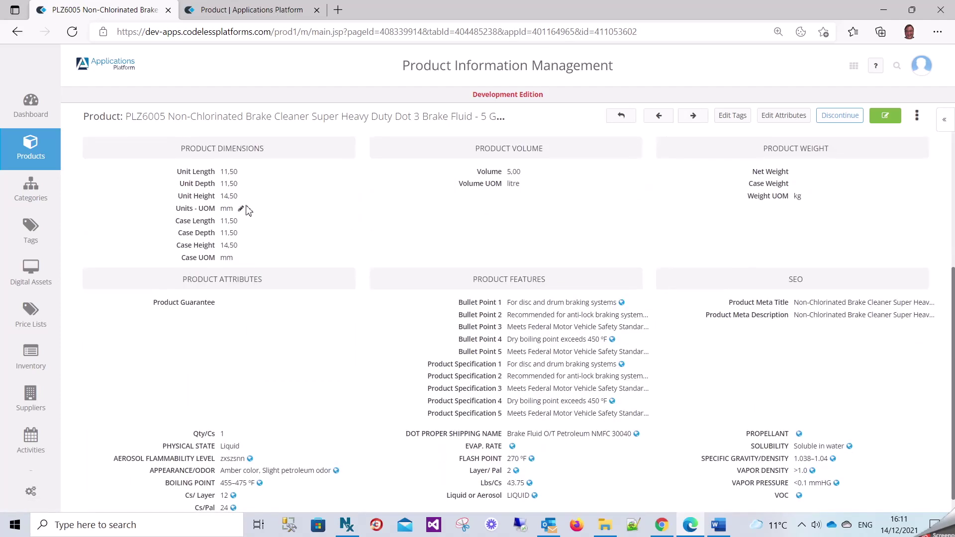
Change PLZ6005's Units - UOM from mm to inches, save, and return to the Products list
{"action": "left_click", "coordinate": [240, 209]}
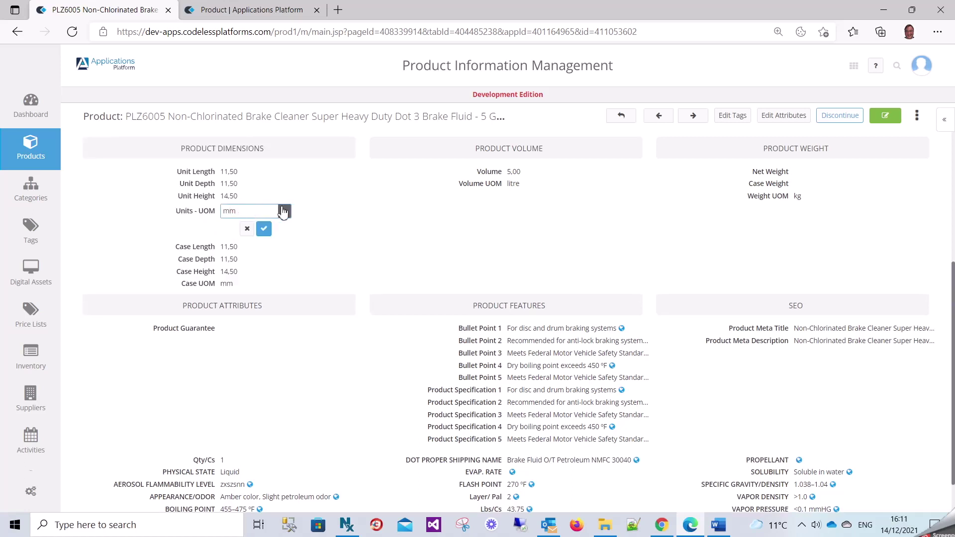
{"action": "left_click", "coordinate": [283, 211]}
{"action": "left_click", "coordinate": [263, 233]}
{"action": "left_click", "coordinate": [264, 229]}
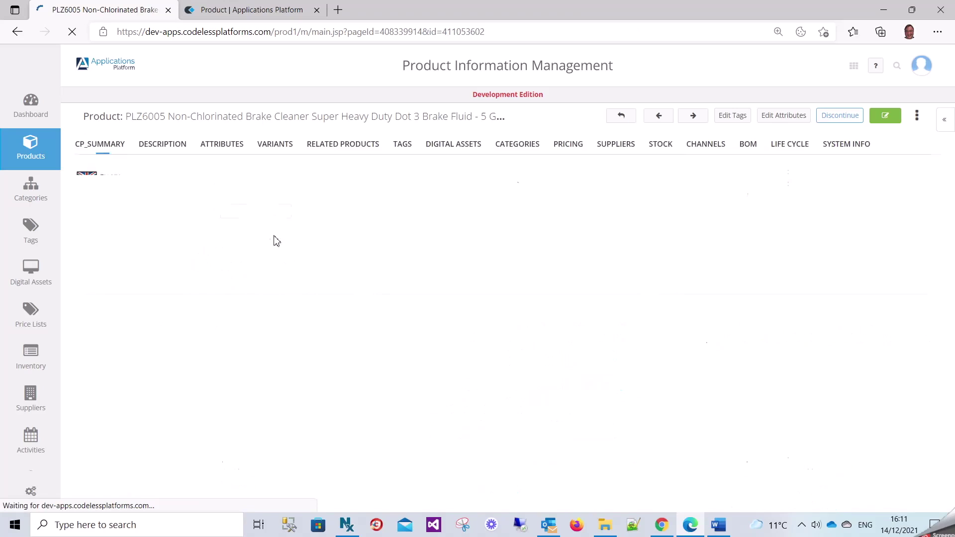
{"action": "scroll", "coordinate": [561, 283], "scroll_direction": "down", "scroll_amount": 5}
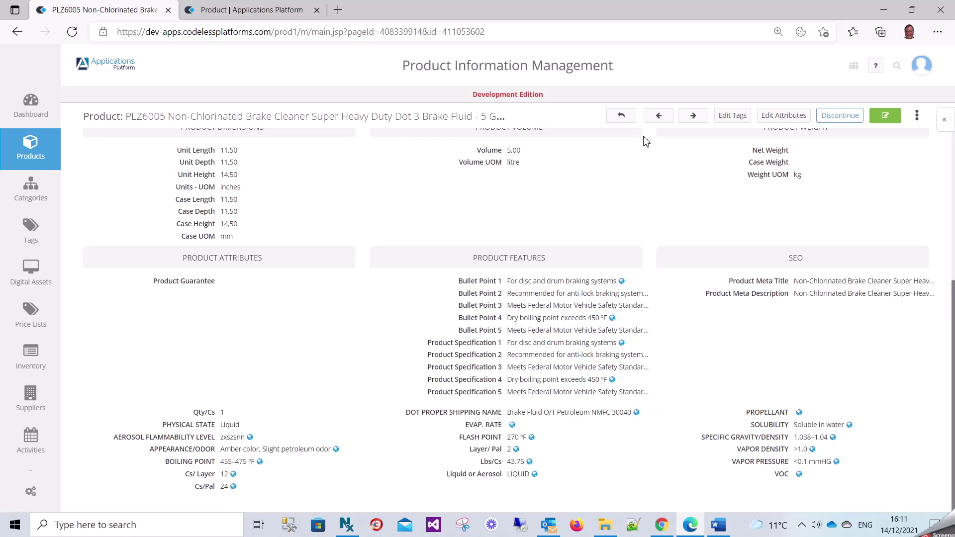
{"action": "left_click", "coordinate": [628, 118]}
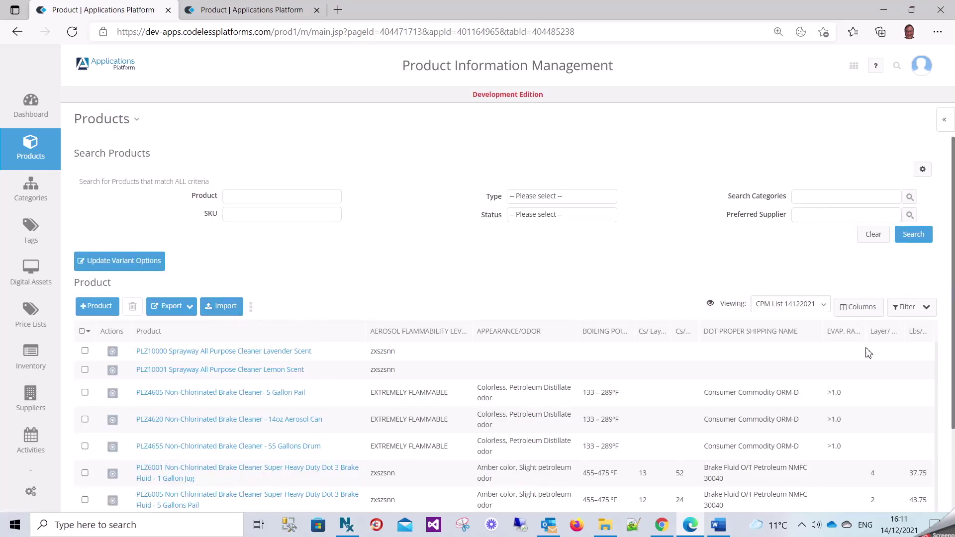
Locate the Outlook icon on the taskbar to switch away from the PIM Products list
{"action": "mouse_move", "coordinate": [725, 534]}
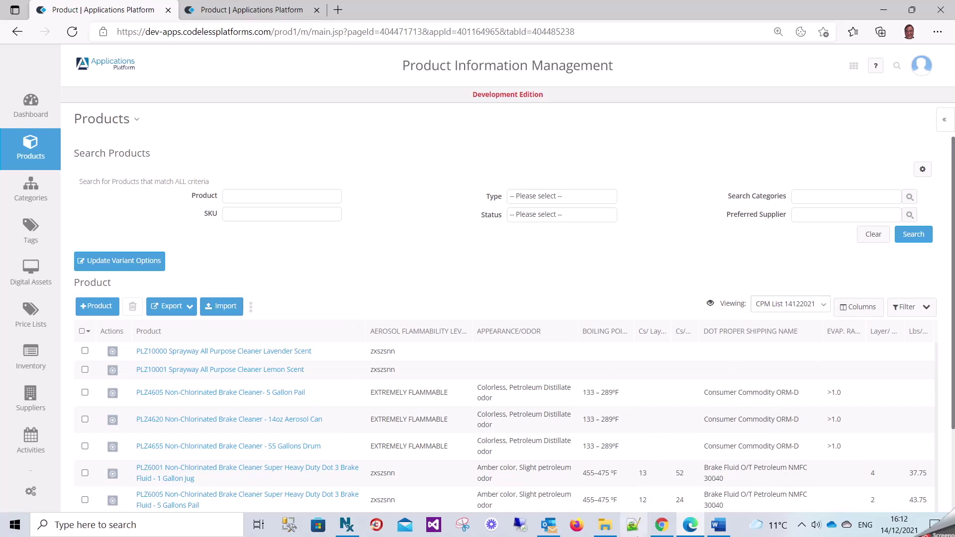
{"action": "mouse_move", "coordinate": [551, 531]}
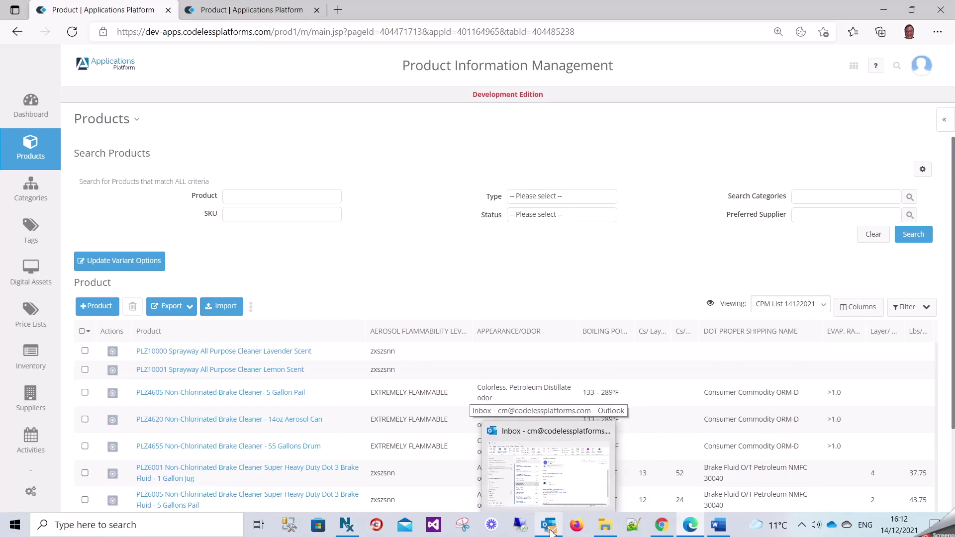
Open the '8 Products have been updated.' email and highlight its 8 updated records and 0 errors
{"action": "left_click", "coordinate": [551, 531]}
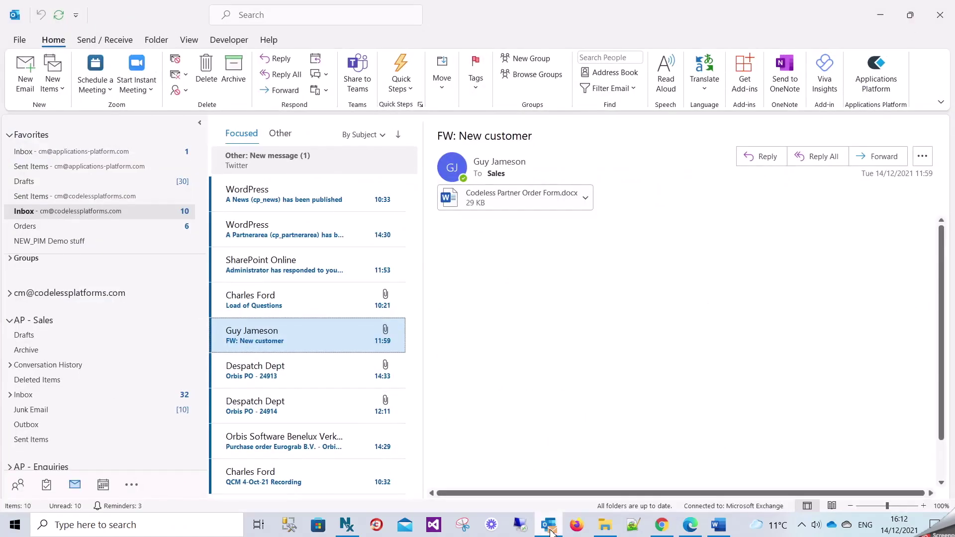
{"action": "left_click", "coordinate": [68, 154]}
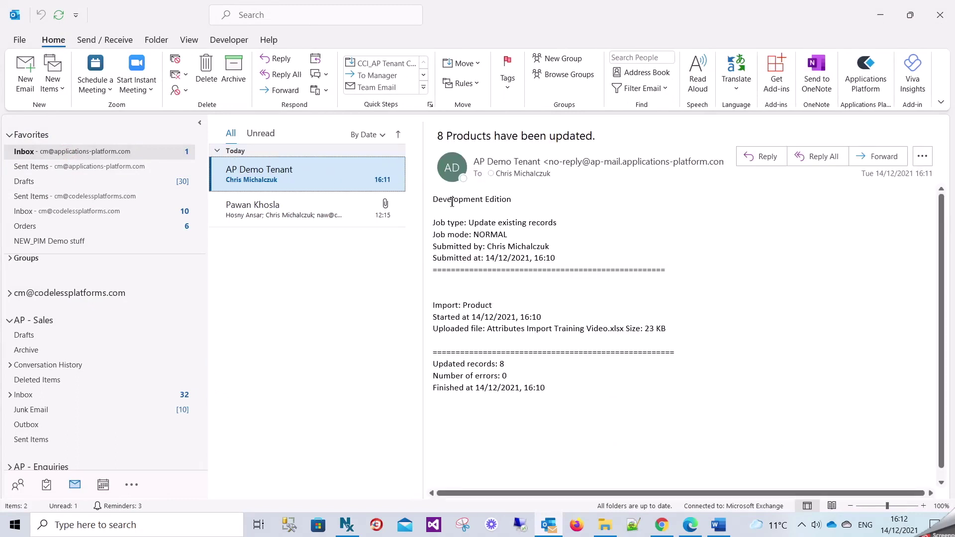
{"action": "left_click_drag", "start_coordinate": [438, 199], "coordinate": [546, 317]}
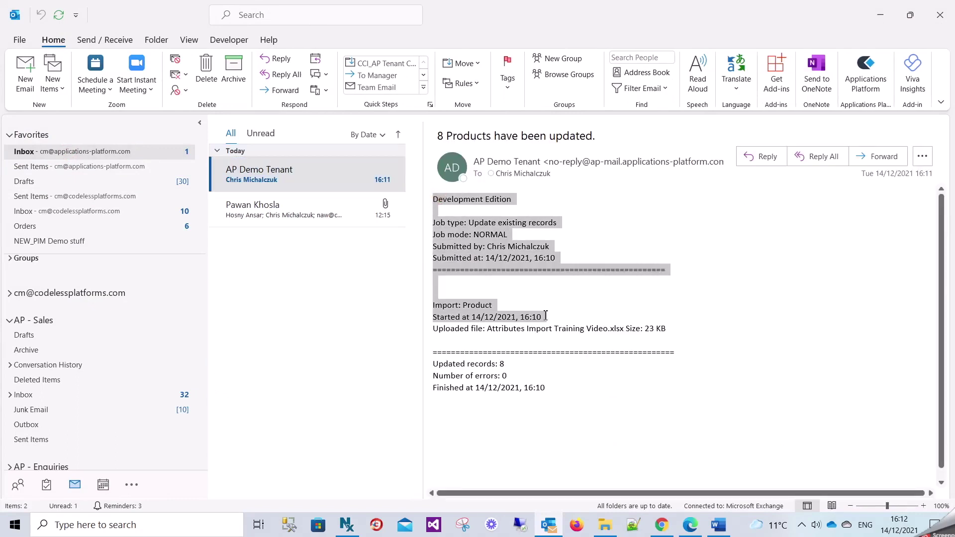
{"action": "left_click", "coordinate": [483, 370]}
{"action": "left_click_drag", "start_coordinate": [459, 369], "coordinate": [530, 381]}
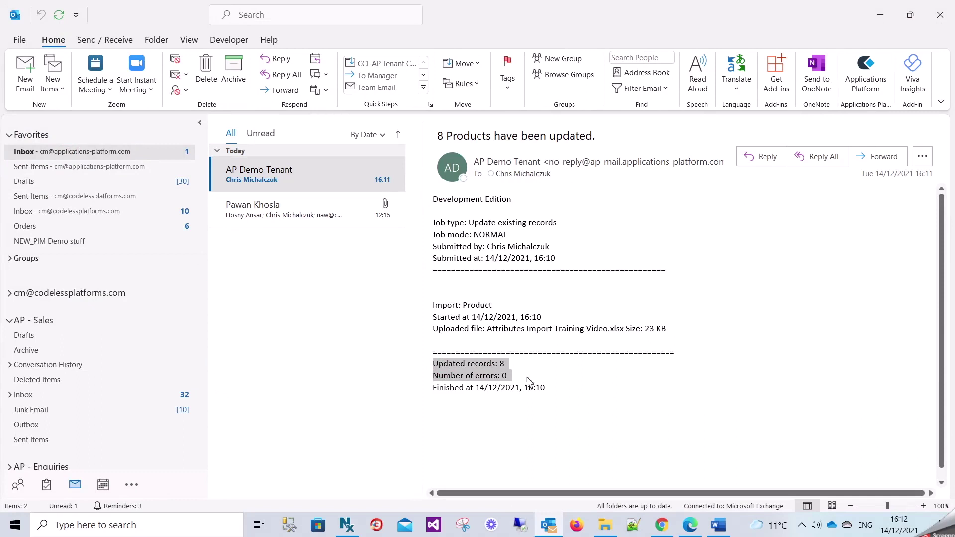
{"action": "left_click", "coordinate": [527, 377]}
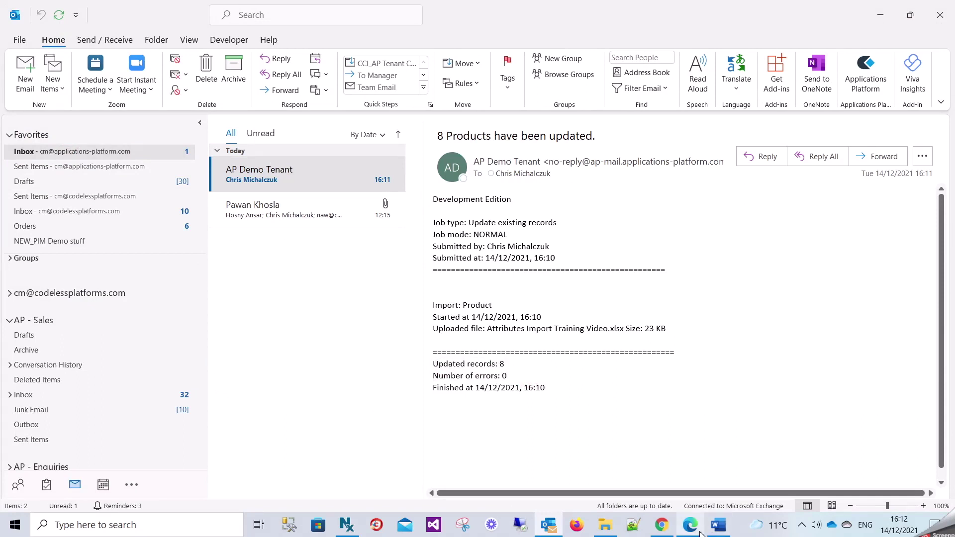